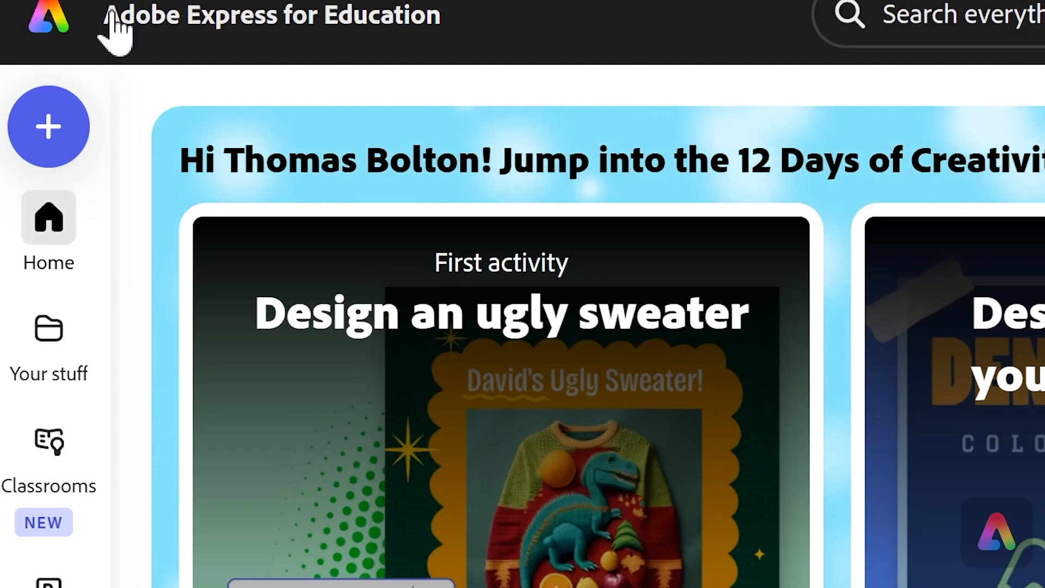
- Create a new blank Landscape 16:9 design and close the template suggestions panel
click(52, 130)
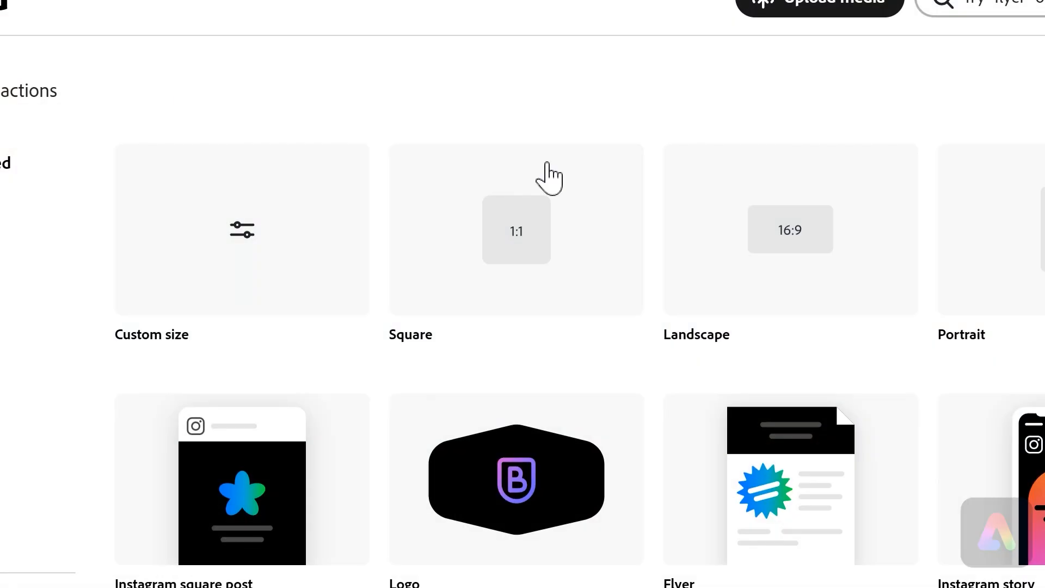
click(783, 241)
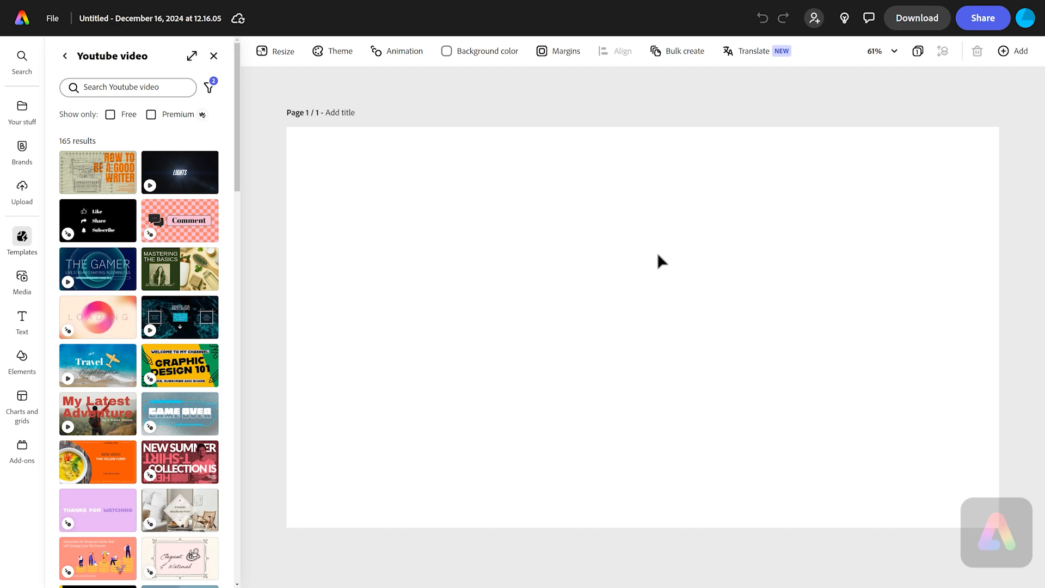
click(213, 57)
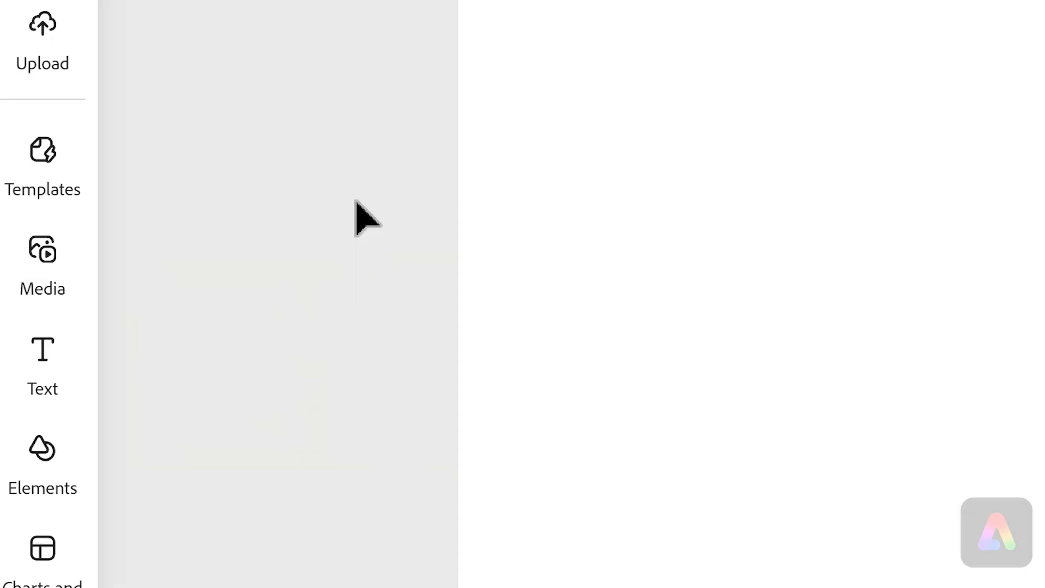
- Search the Elements design assets for wolf
mouse_move(27, 362)
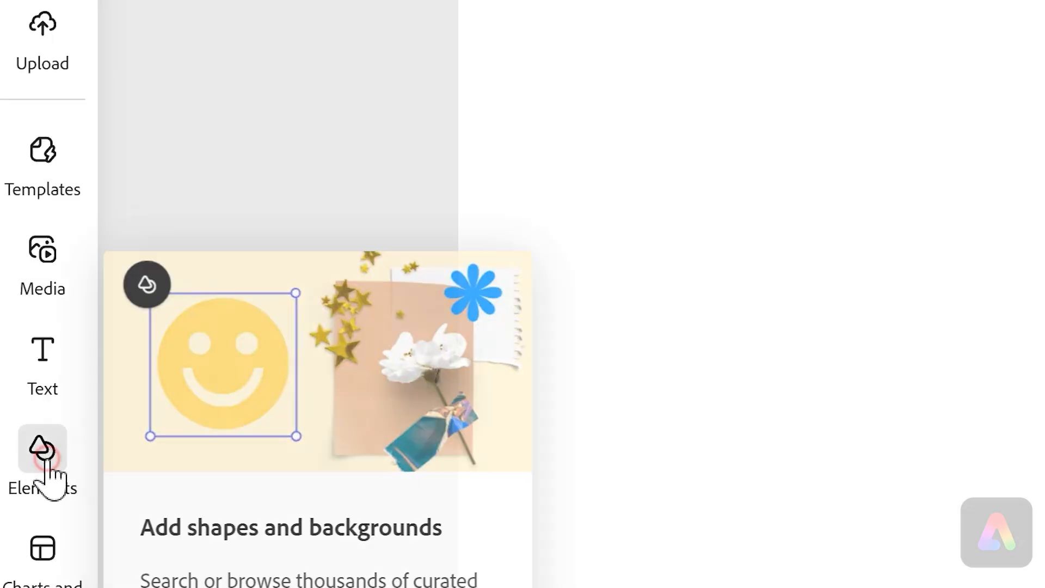
click(53, 469)
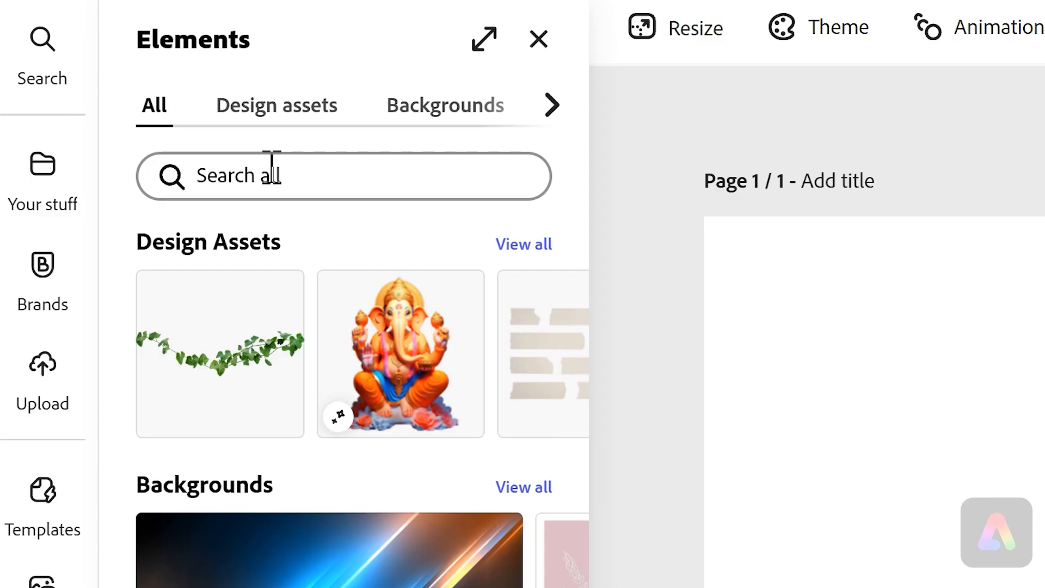
click(254, 171)
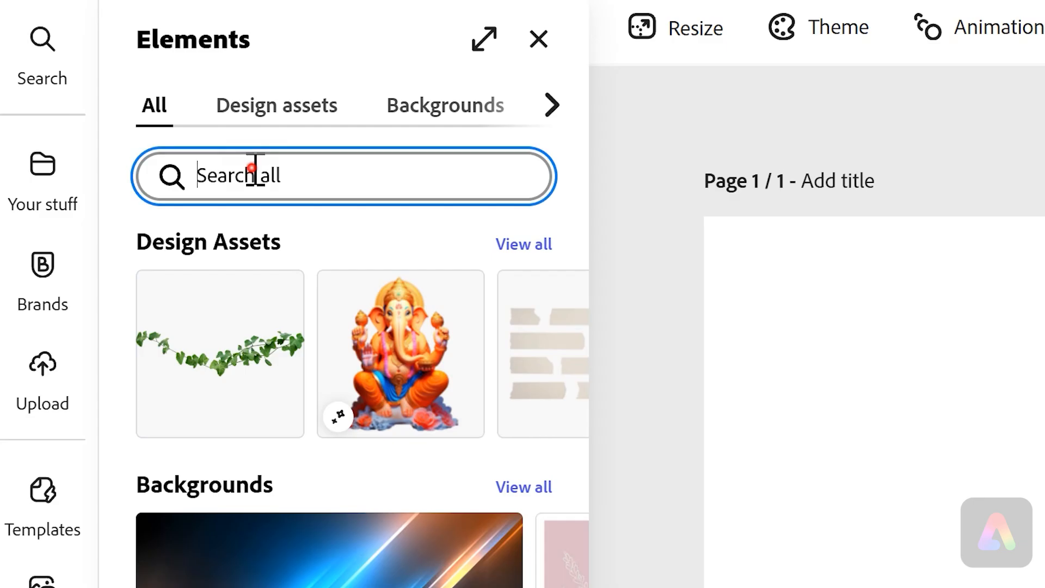
text(wolf)
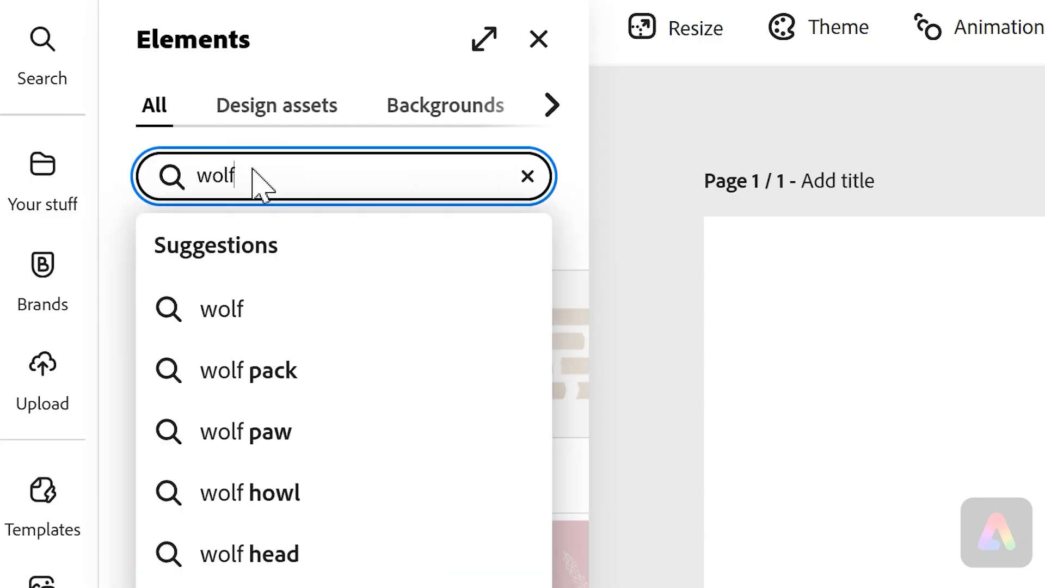
key(Return)
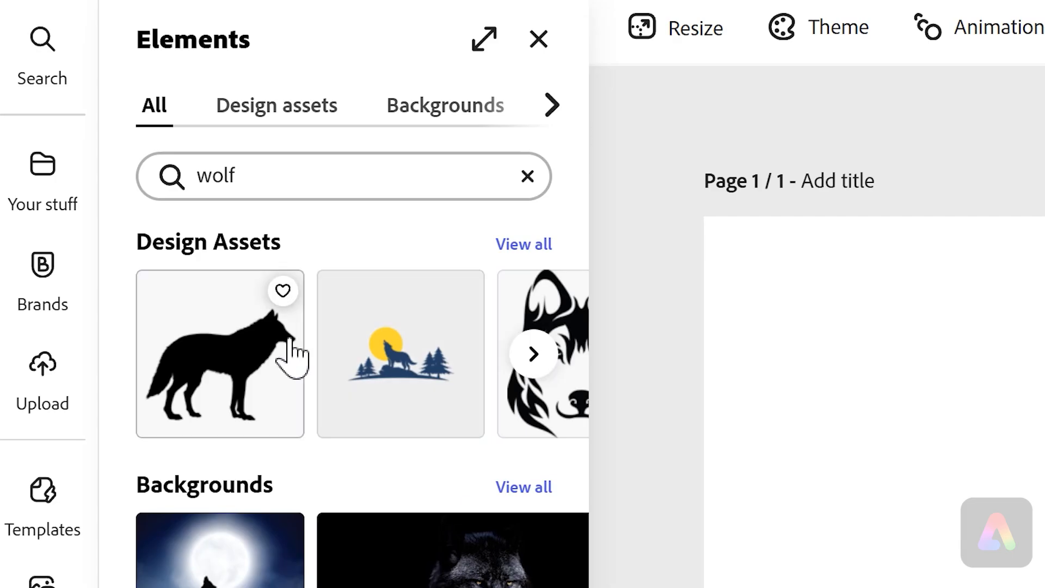
click(280, 105)
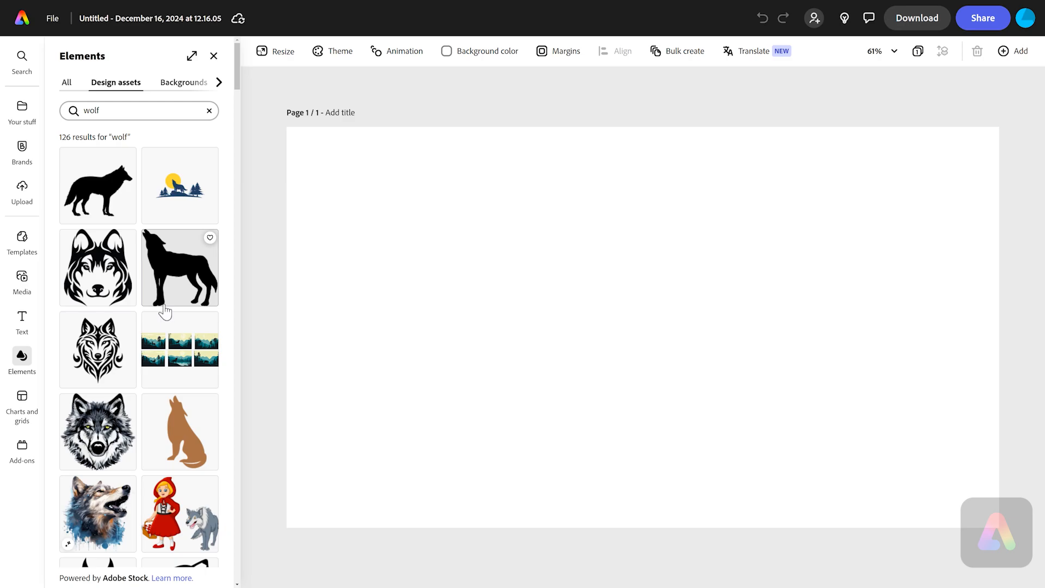
- Add the grey-and-black wolf head illustration to the page, enlarge it and place it on the left
scroll(165, 312, down, 2)
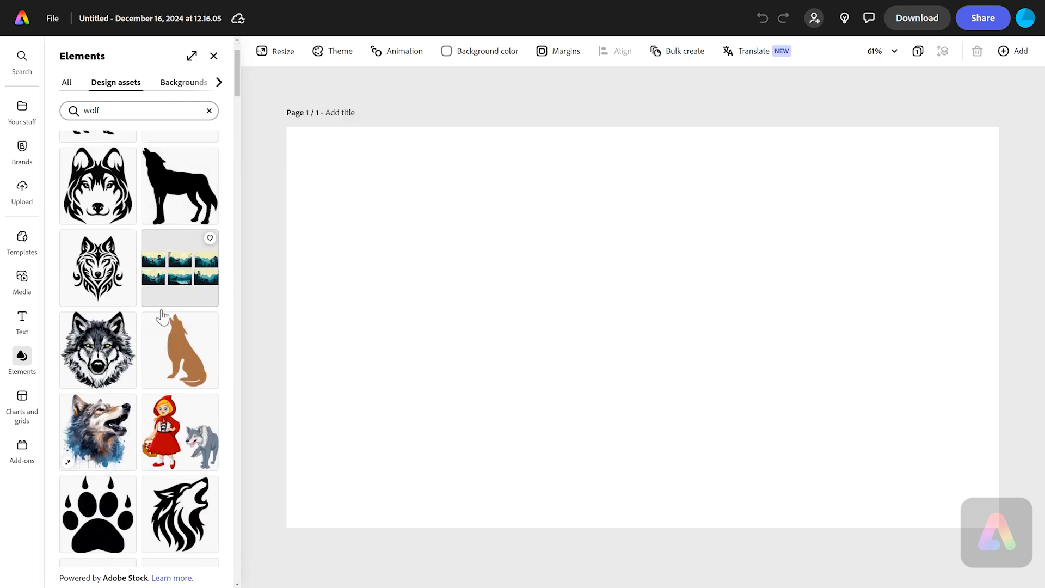
click(98, 359)
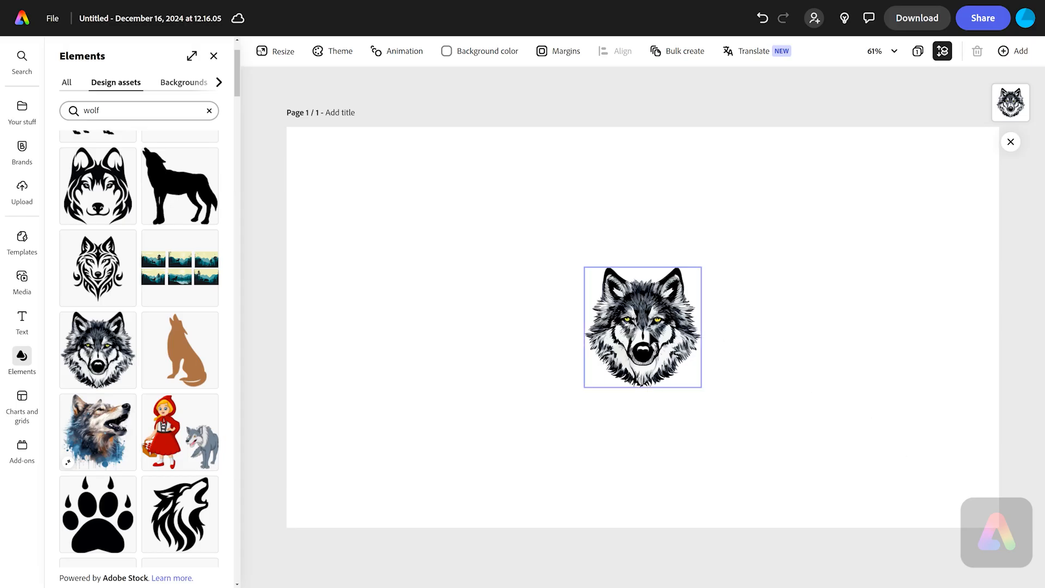
click(649, 333)
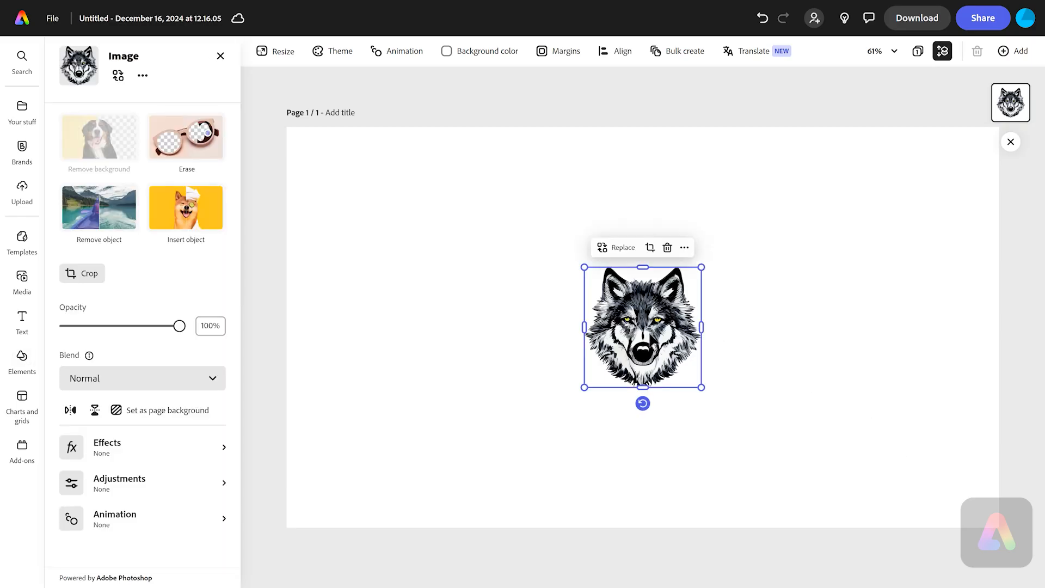
drag(651, 339, 442, 349)
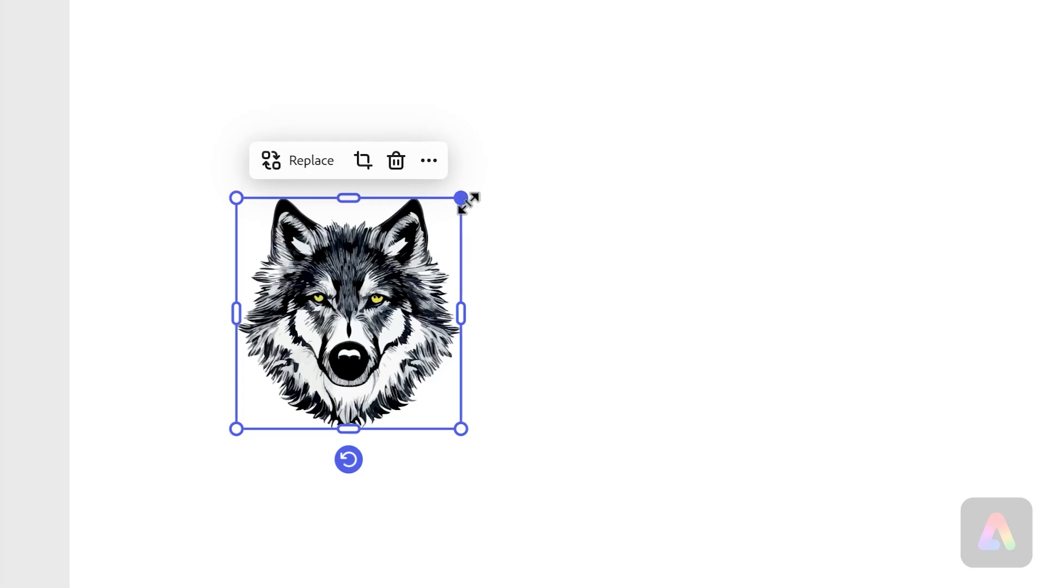
drag(466, 190, 650, 35)
drag(513, 169, 490, 250)
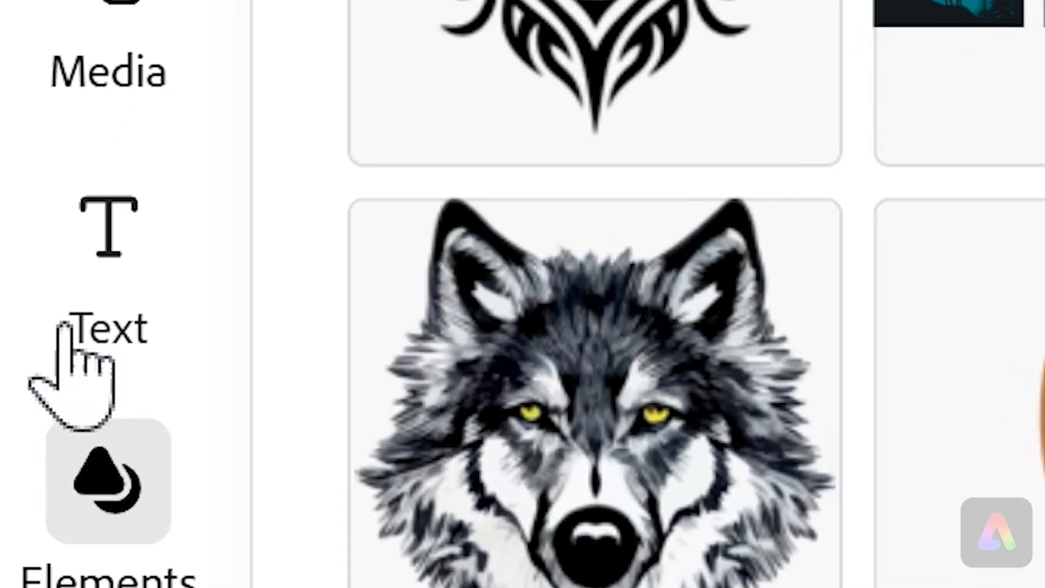
- Add a new text box reading WANTED
click(82, 256)
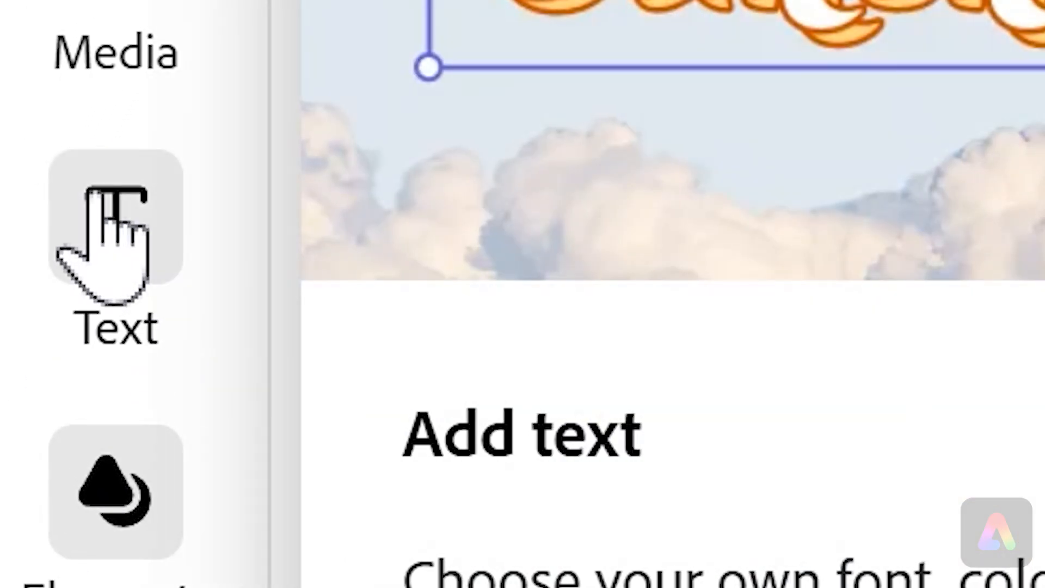
click(93, 199)
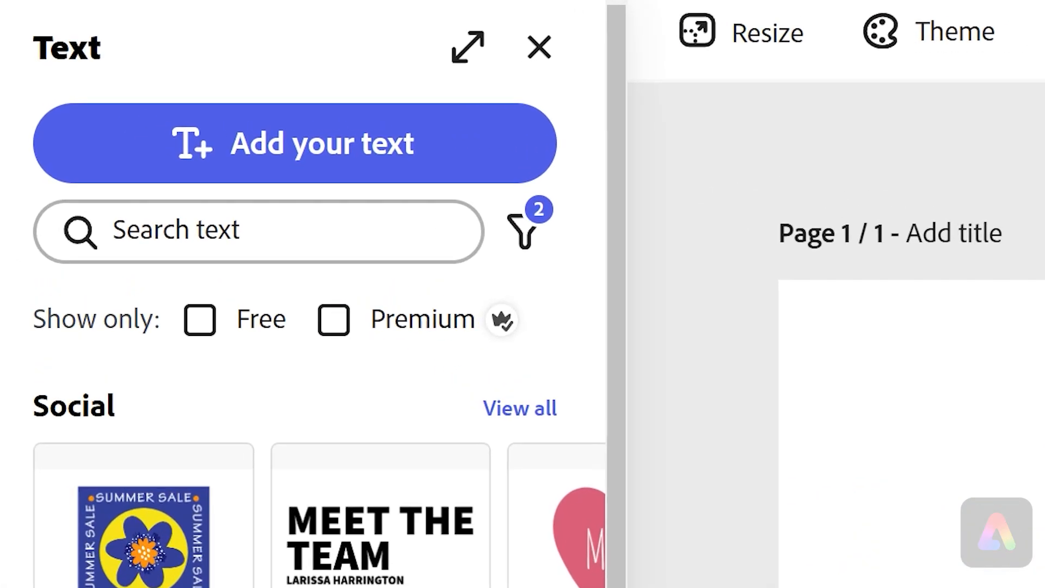
click(365, 150)
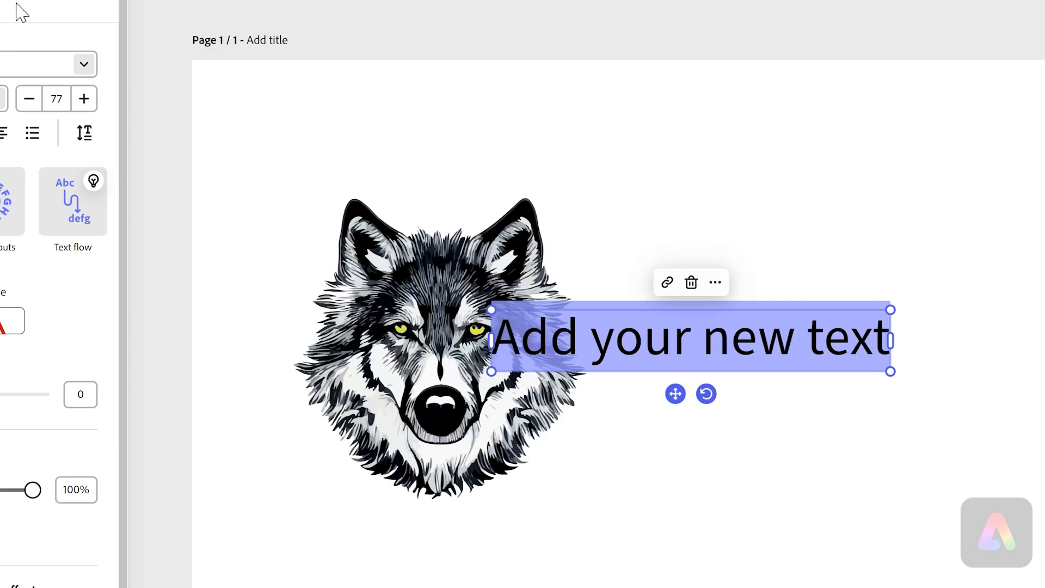
key(shift)
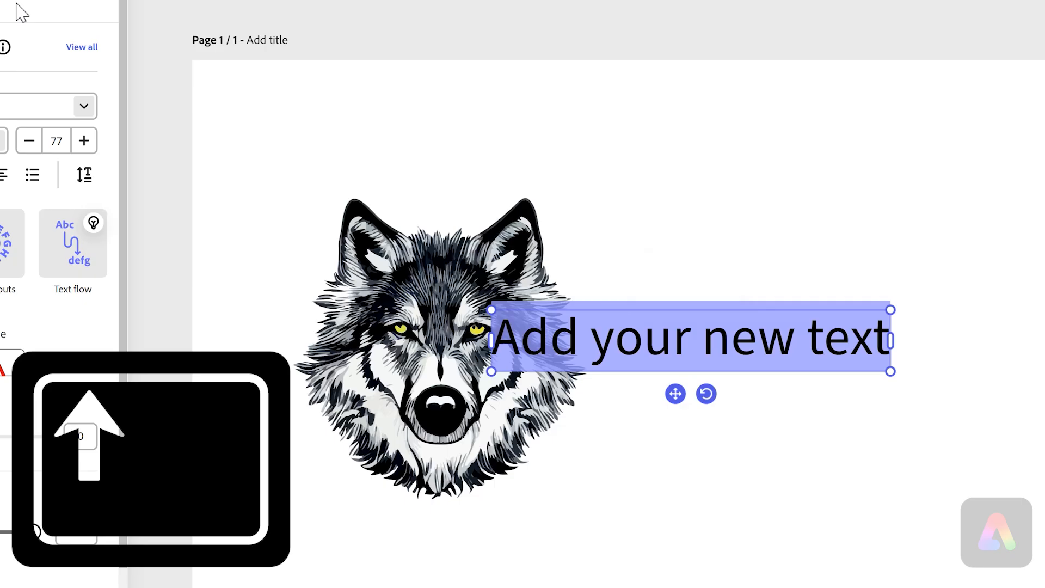
text(WAN)
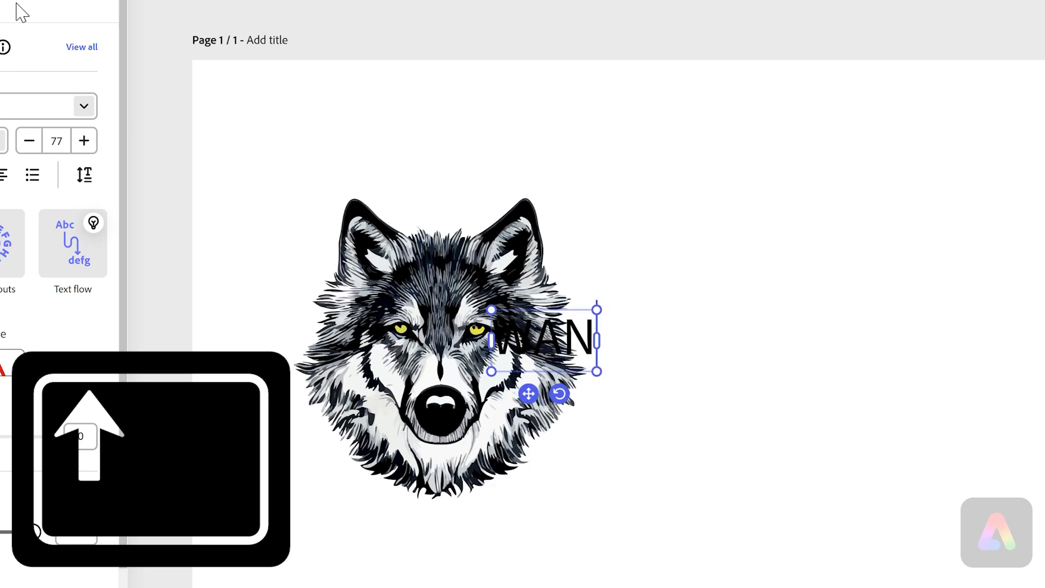
text(TED)
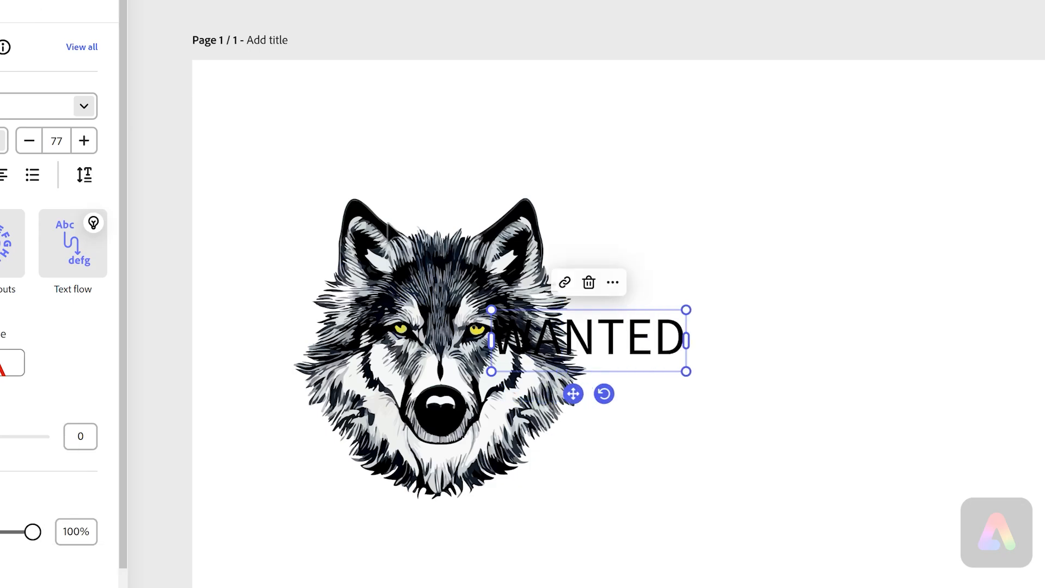
- Move the WANTED text to the upper right of the page and enlarge it
drag(573, 393, 790, 388)
drag(842, 340, 916, 183)
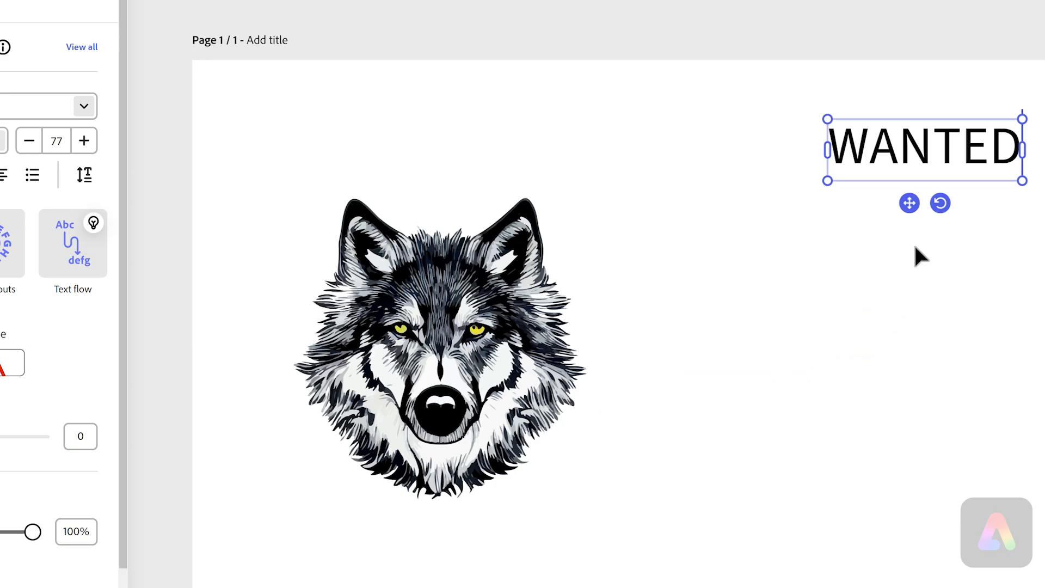
click(1036, 240)
mouse_move(991, 152)
mouse_down()
mouse_move(825, 188)
mouse_move(961, 145)
mouse_move(971, 154)
mouse_up()
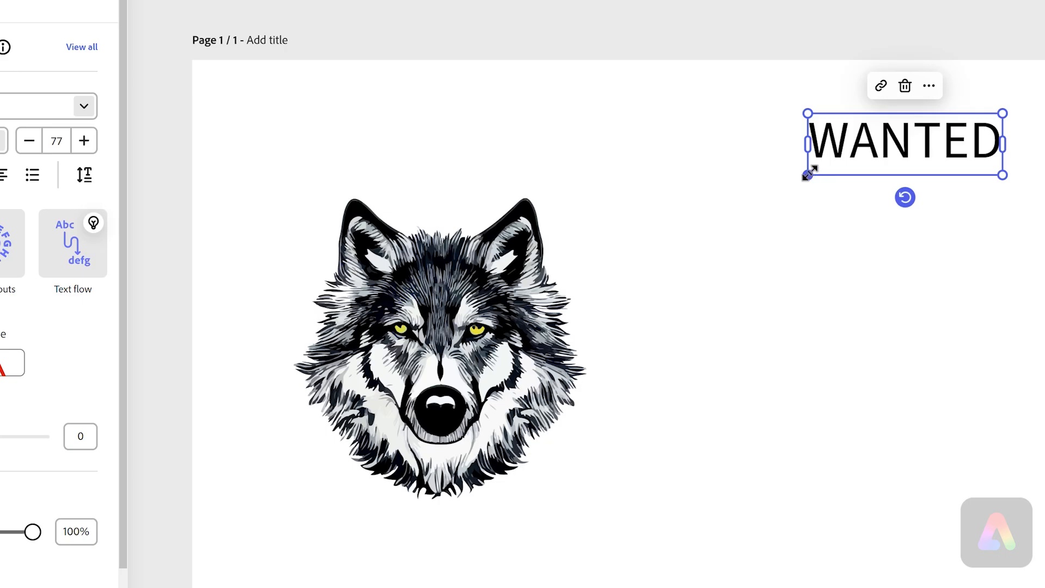
drag(808, 175, 669, 224)
drag(867, 157, 914, 137)
click(961, 298)
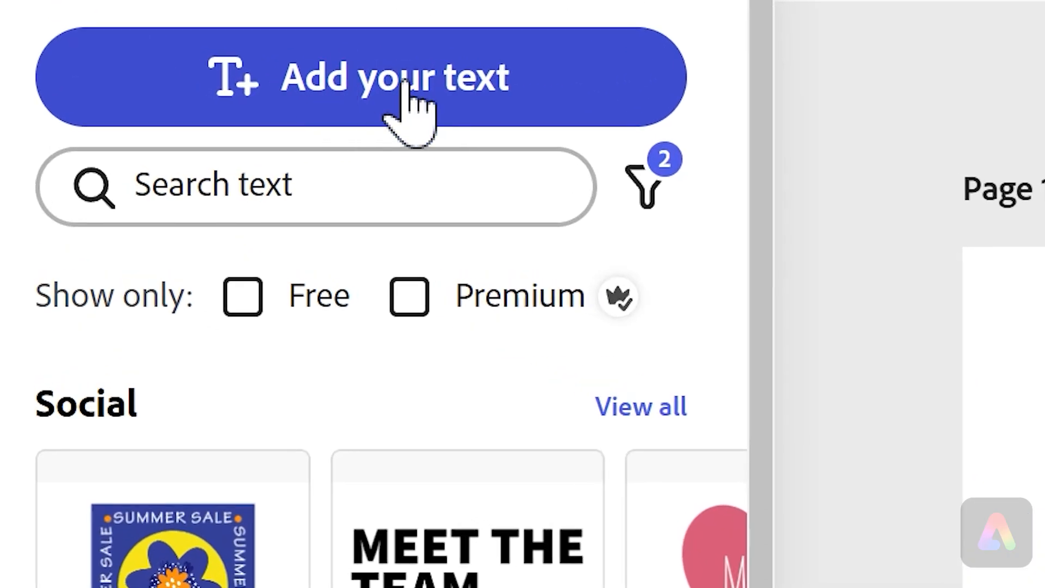
- Add a WOLF text box and place it beneath the WANTED heading
click(380, 77)
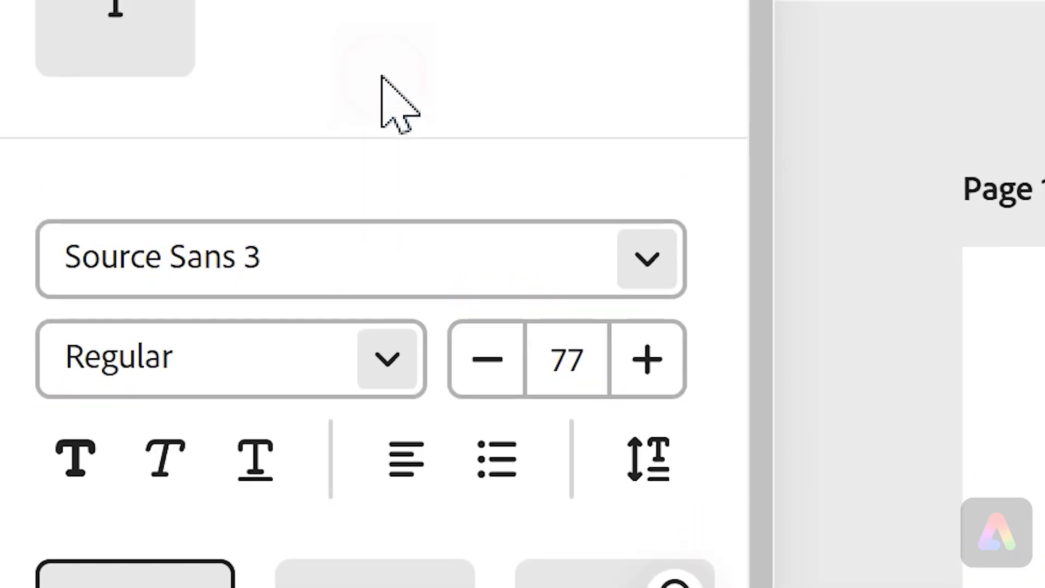
text(WOLF)
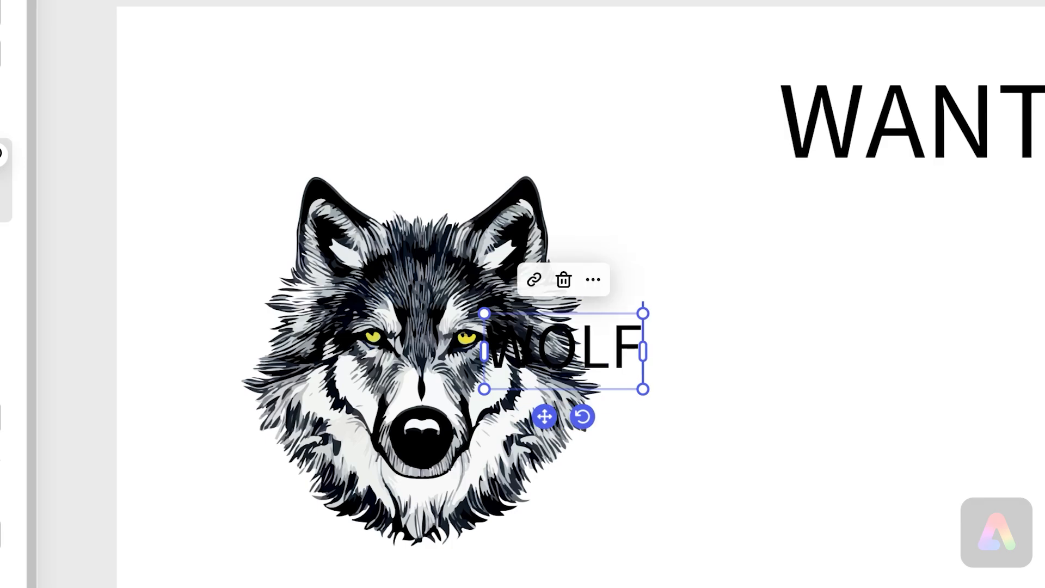
drag(561, 362, 1000, 243)
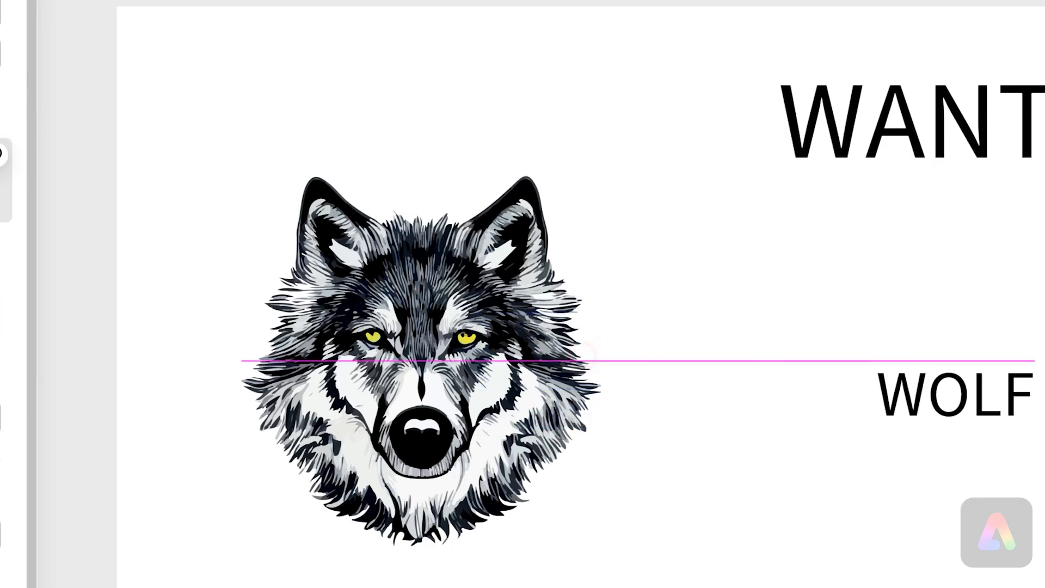
drag(801, 263, 780, 263)
drag(834, 203, 839, 195)
drag(798, 260, 796, 270)
click(796, 317)
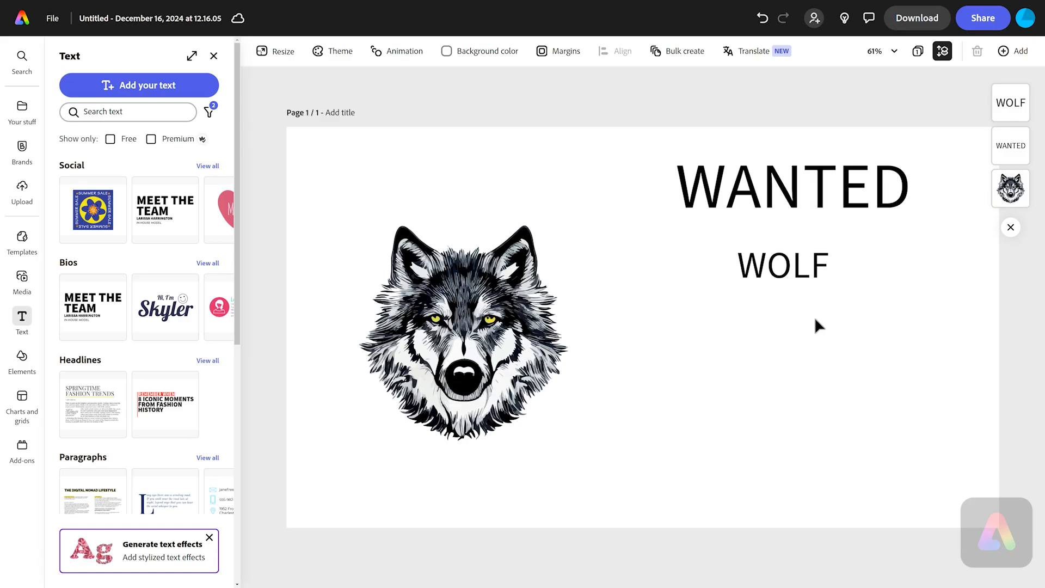
- Add another text box reading "Crime: Breaking into homes" and start a new line
click(161, 87)
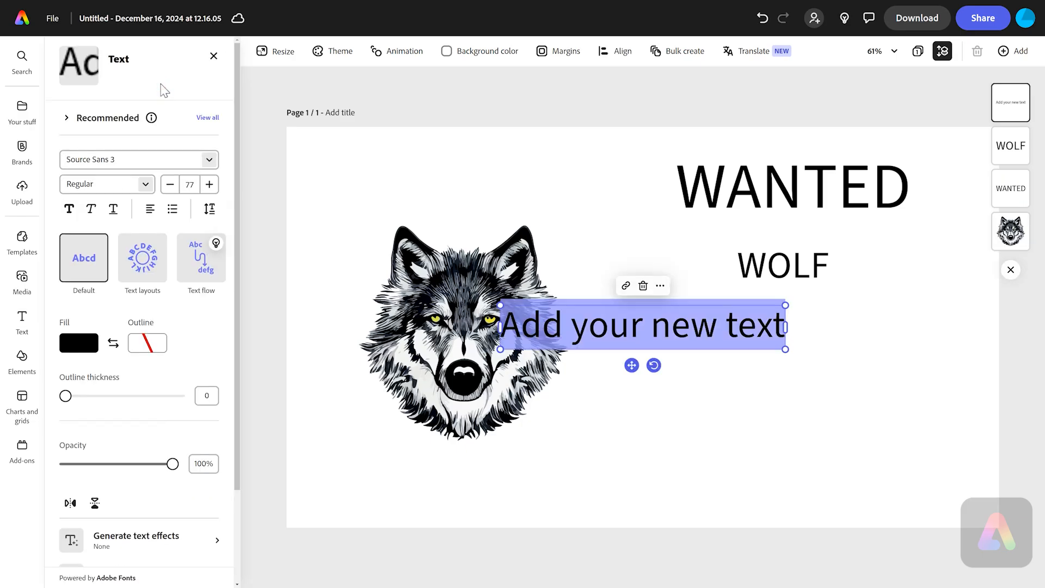
key(BackSpace)
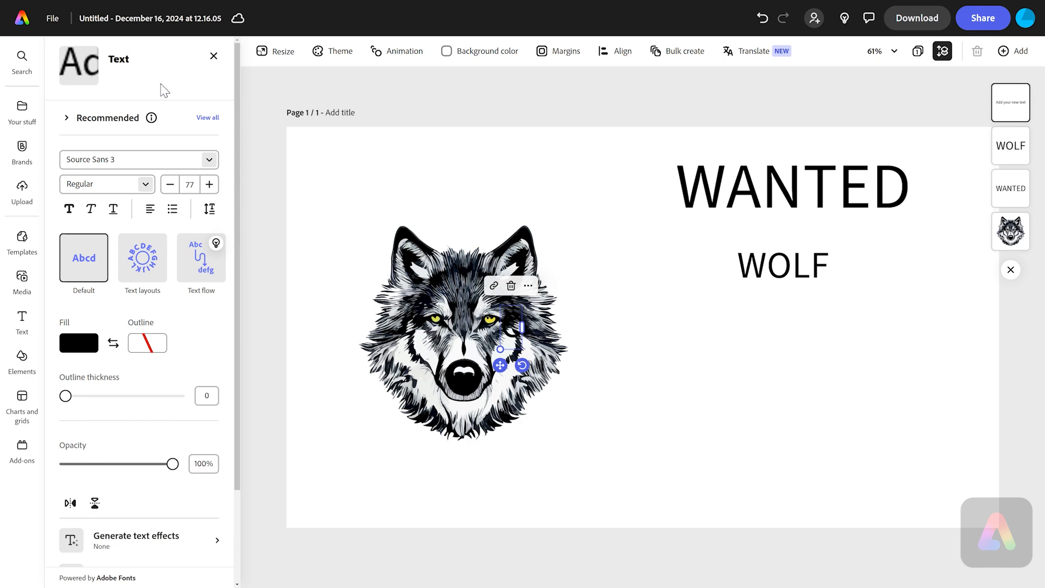
text(Crime)
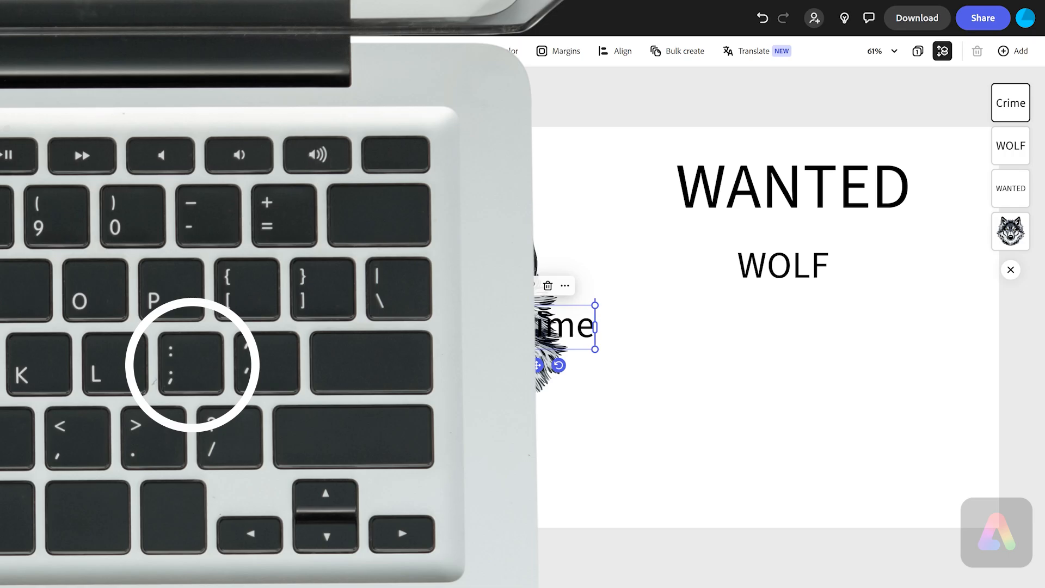
text(:)
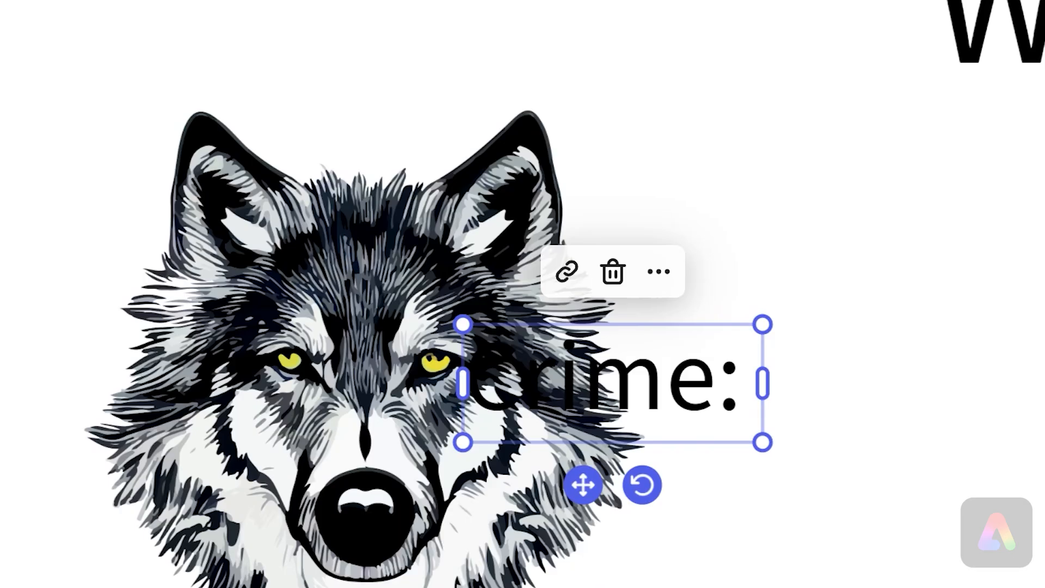
text( Brea)
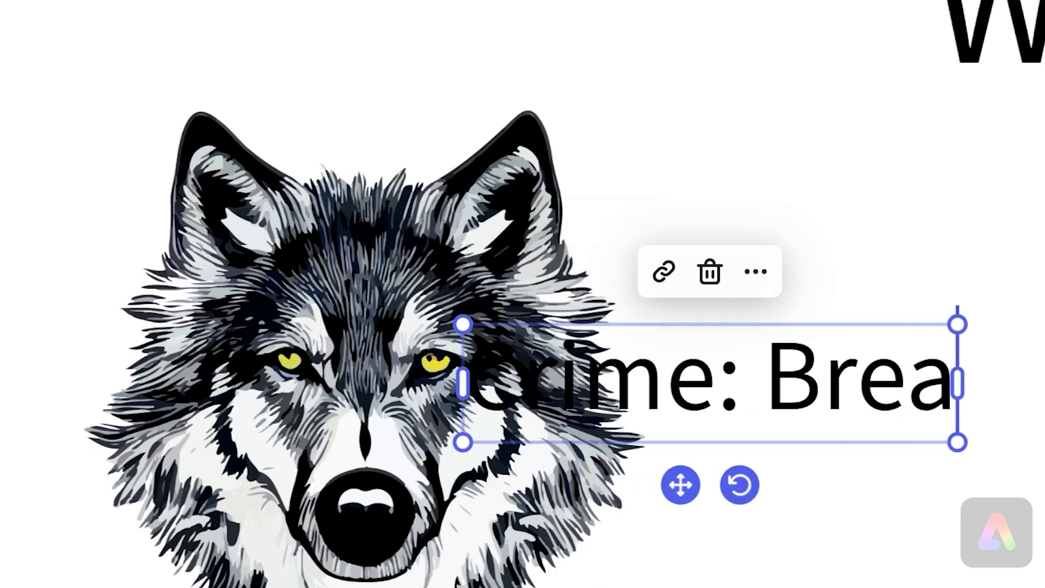
text(king into)
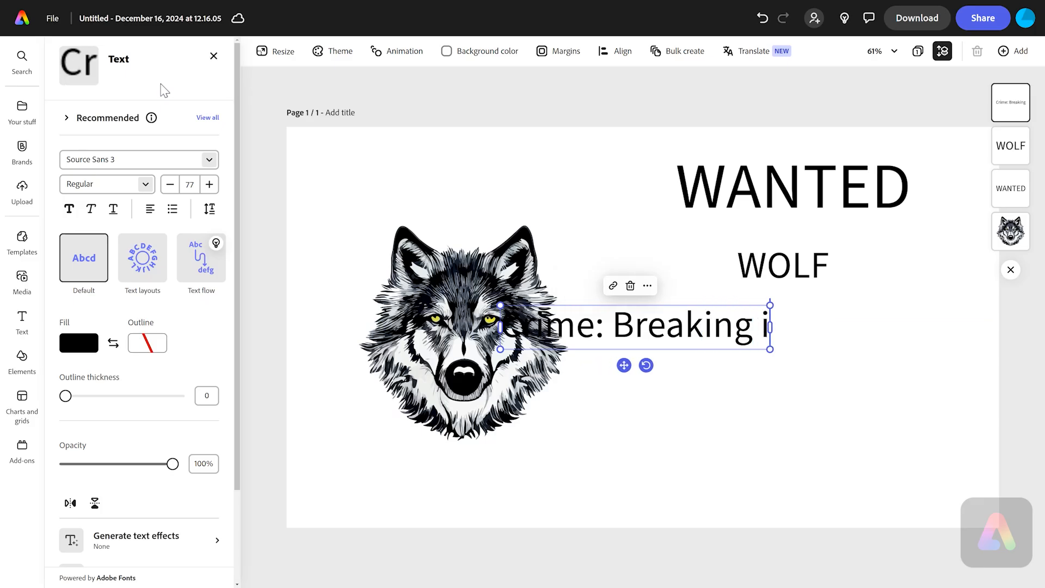
text( homes)
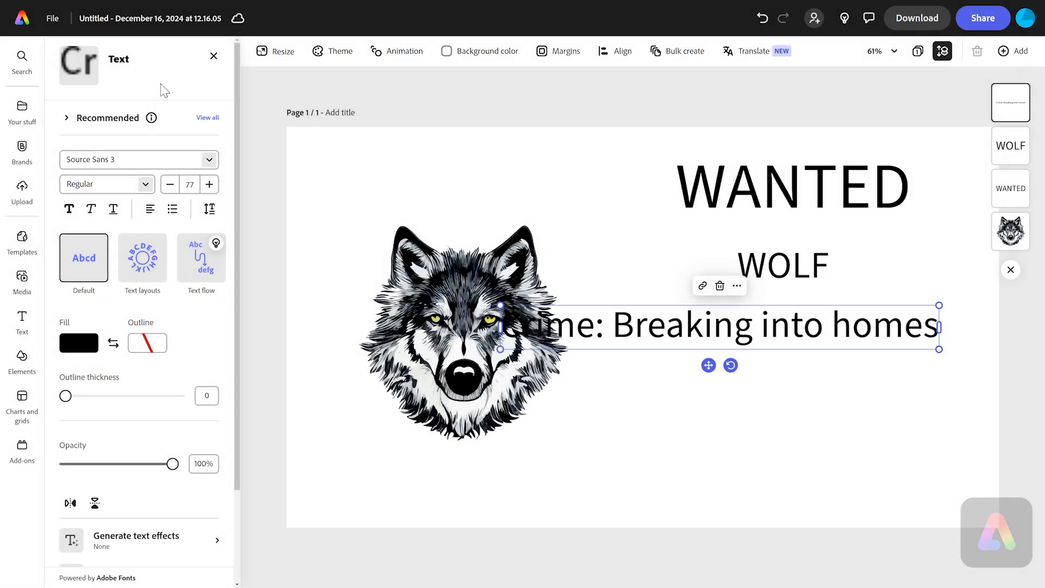
key(Return)
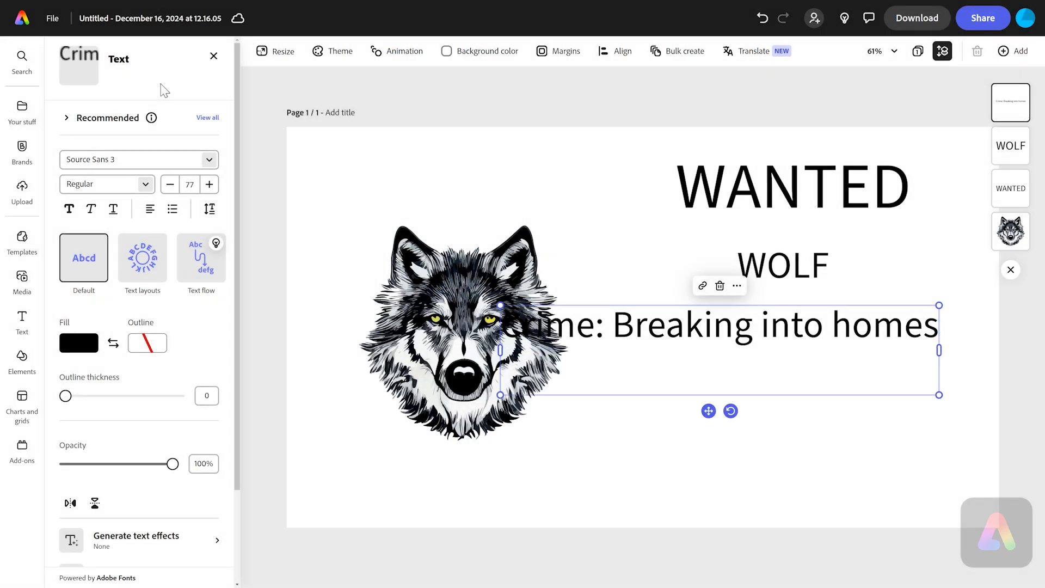
- Complete the details text with lines Last seen: In the forest, Features: Big eyes, big teeth, and Reward: £5000
text(Last seen)
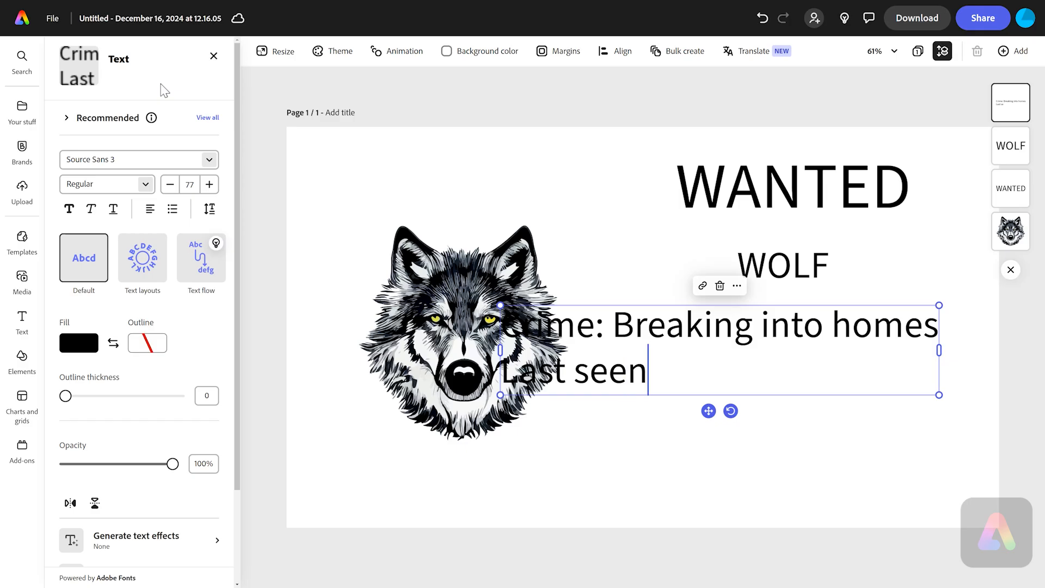
text(: In the forest)
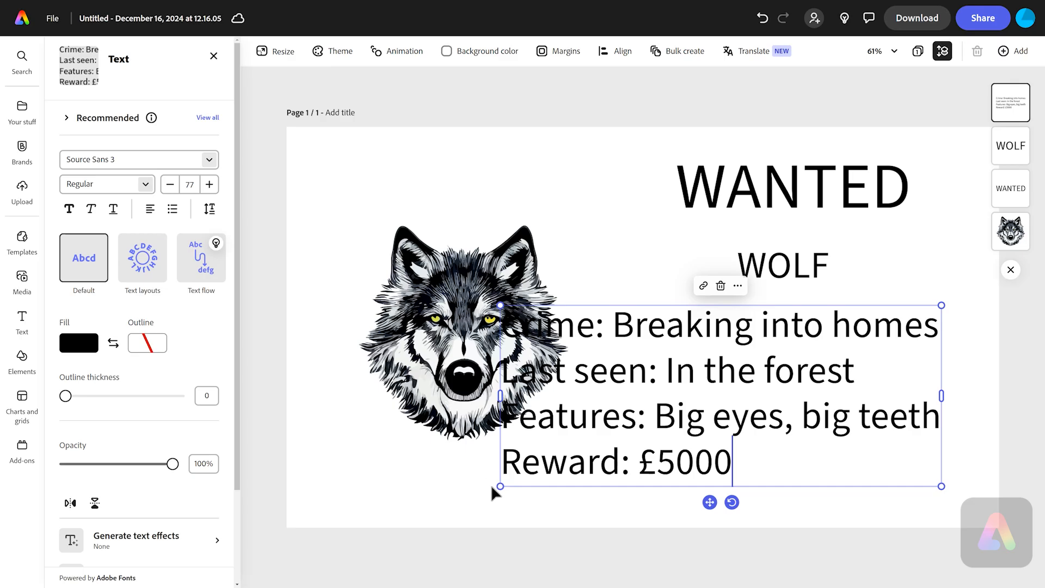
- Shrink the details text box and move it beneath the WOLF heading, clear of the wolf illustration
drag(499, 488, 629, 433)
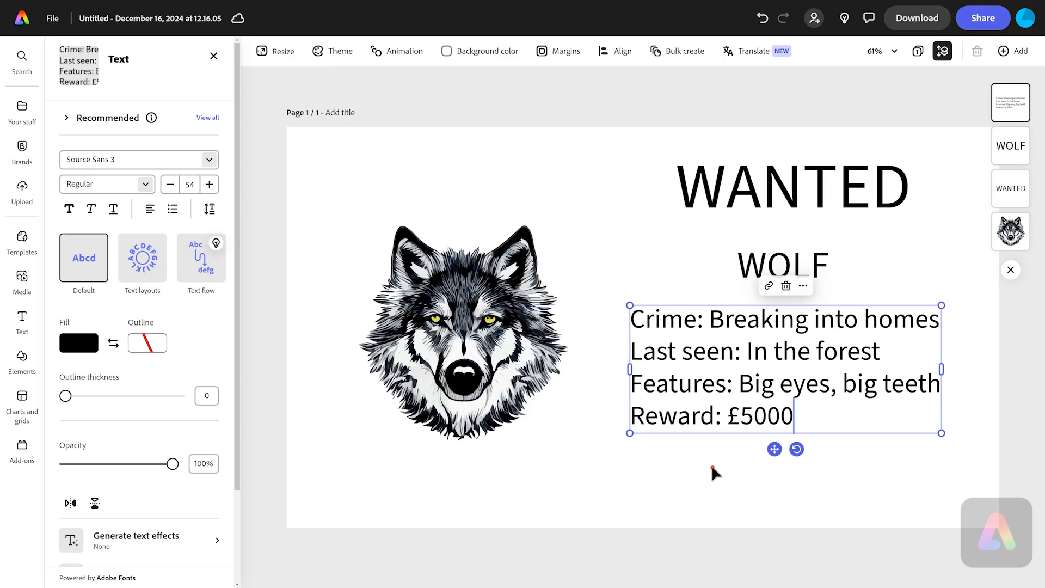
drag(781, 384, 790, 406)
click(786, 500)
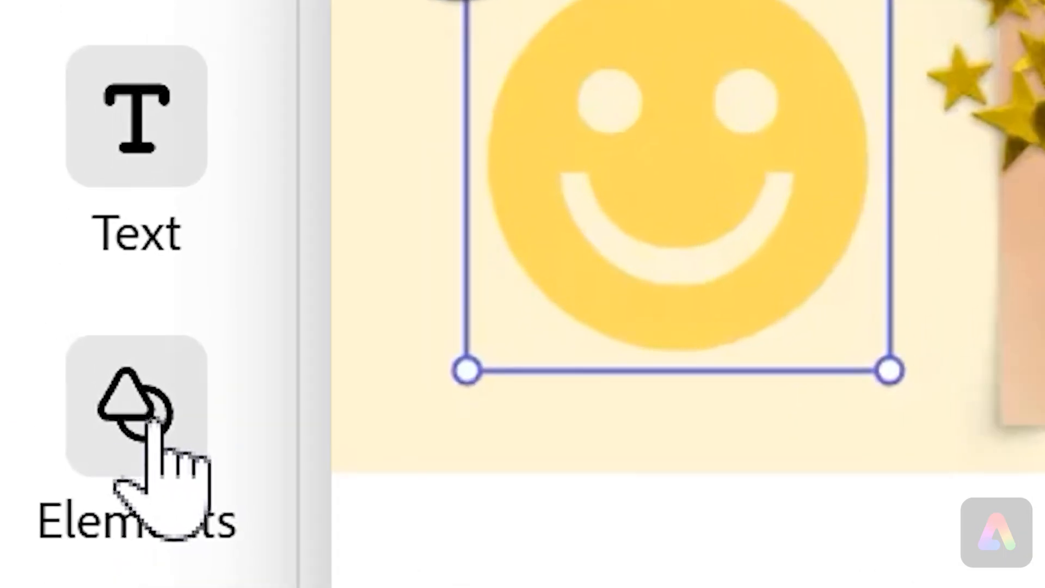
- Search the backgrounds for old and apply an aged, leather-textured parchment as the page background
click(23, 357)
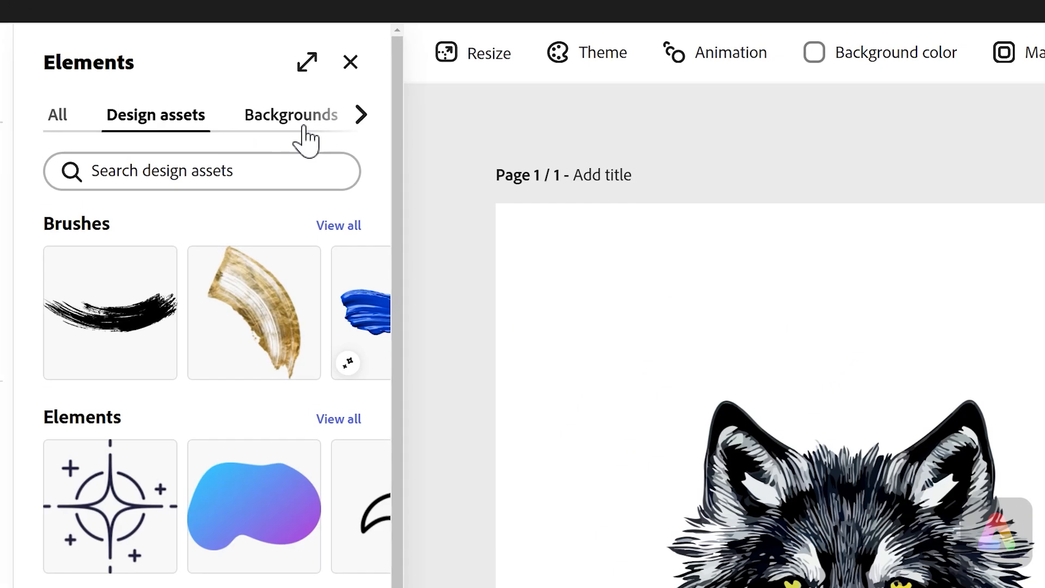
click(296, 115)
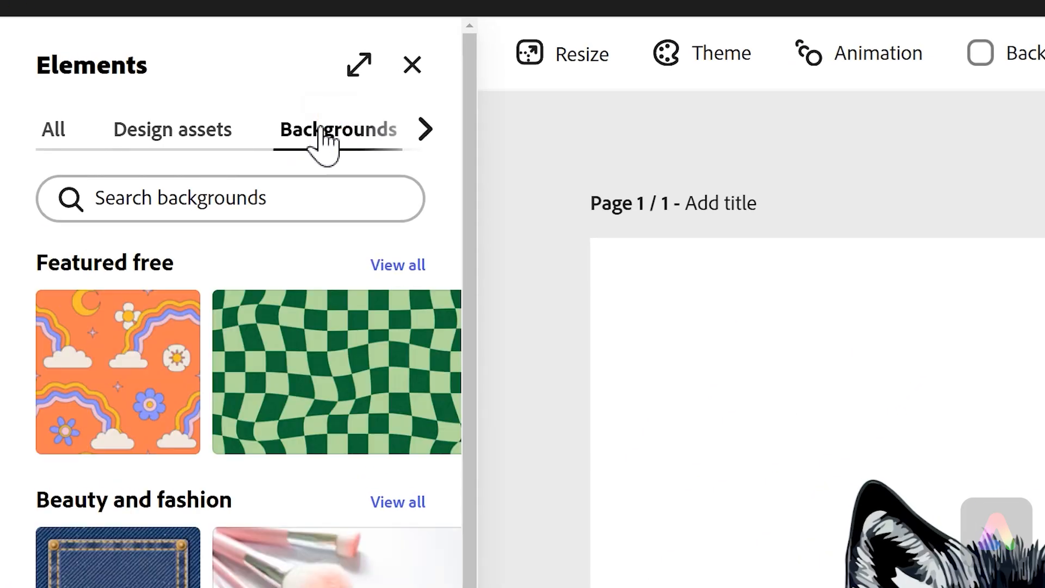
click(253, 199)
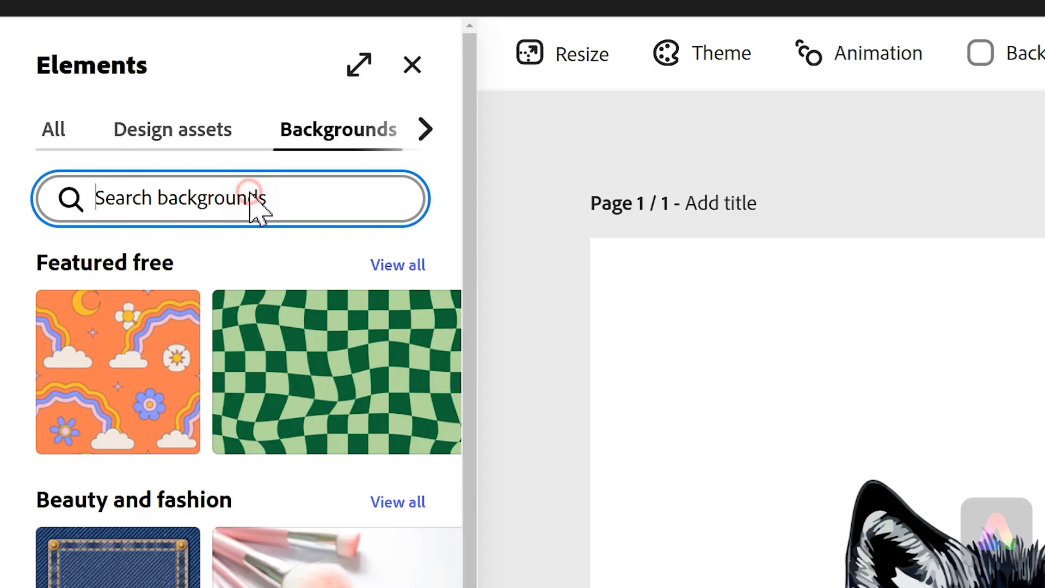
text(old)
key(Return)
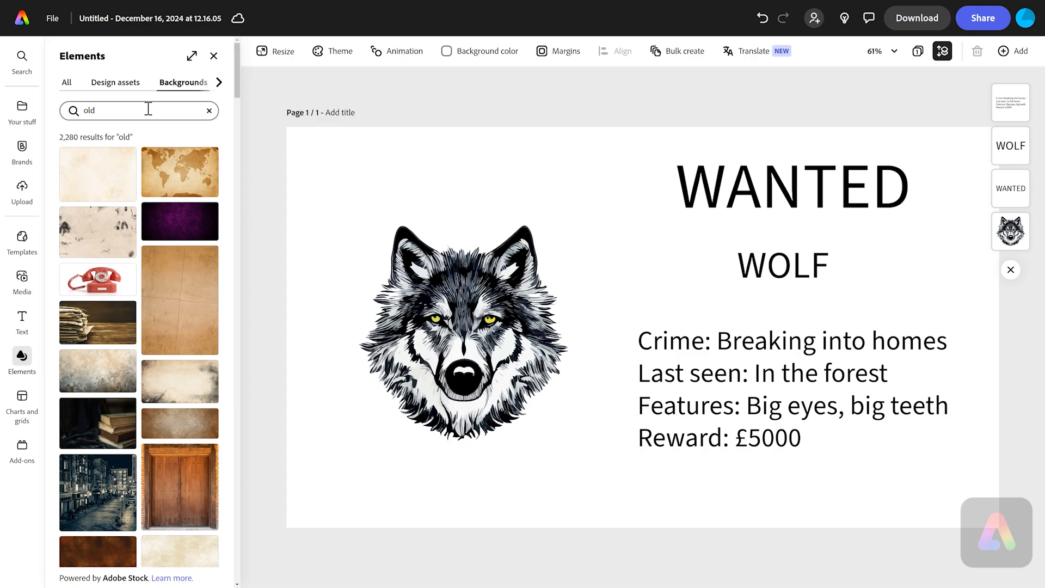
click(81, 193)
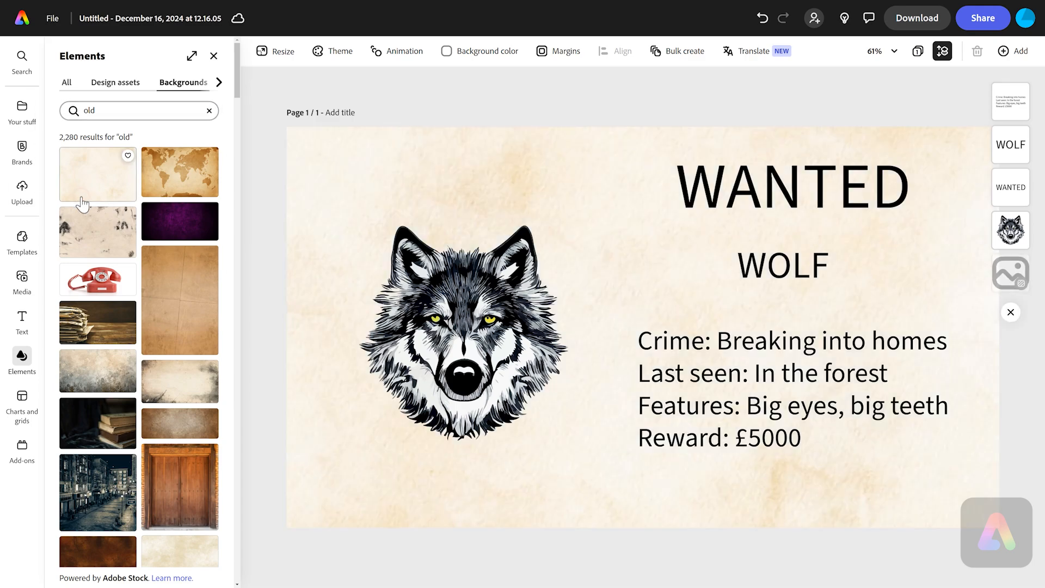
click(200, 311)
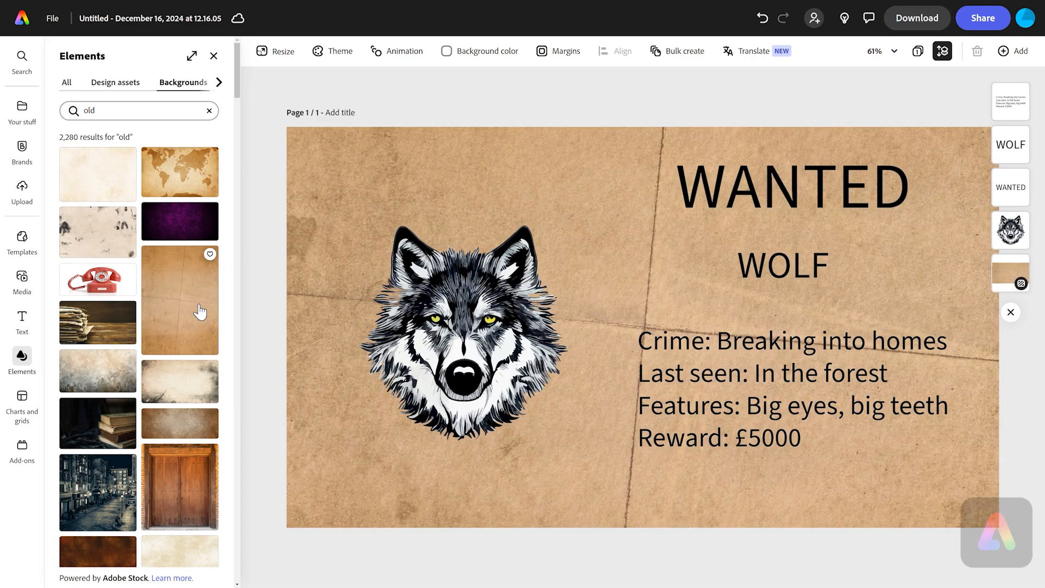
scroll(199, 310, down, 2)
click(176, 322)
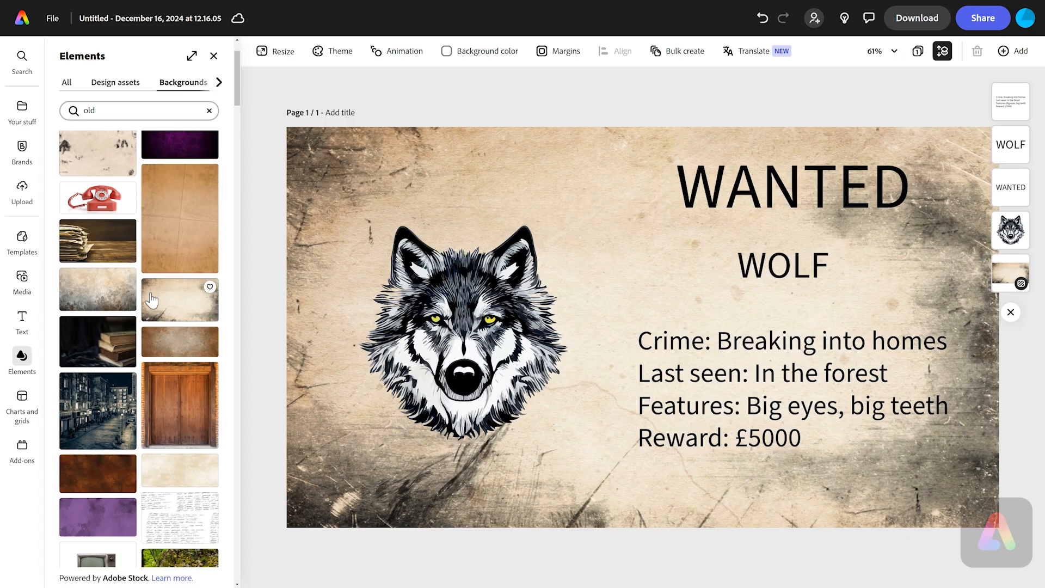
click(166, 348)
scroll(168, 353, down, 2)
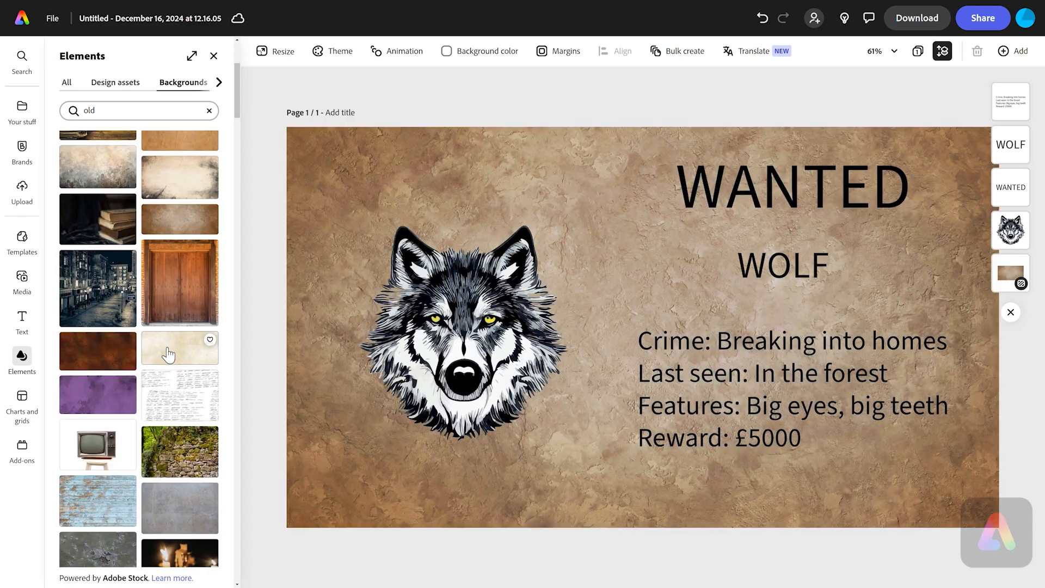
scroll(168, 355, down, 10)
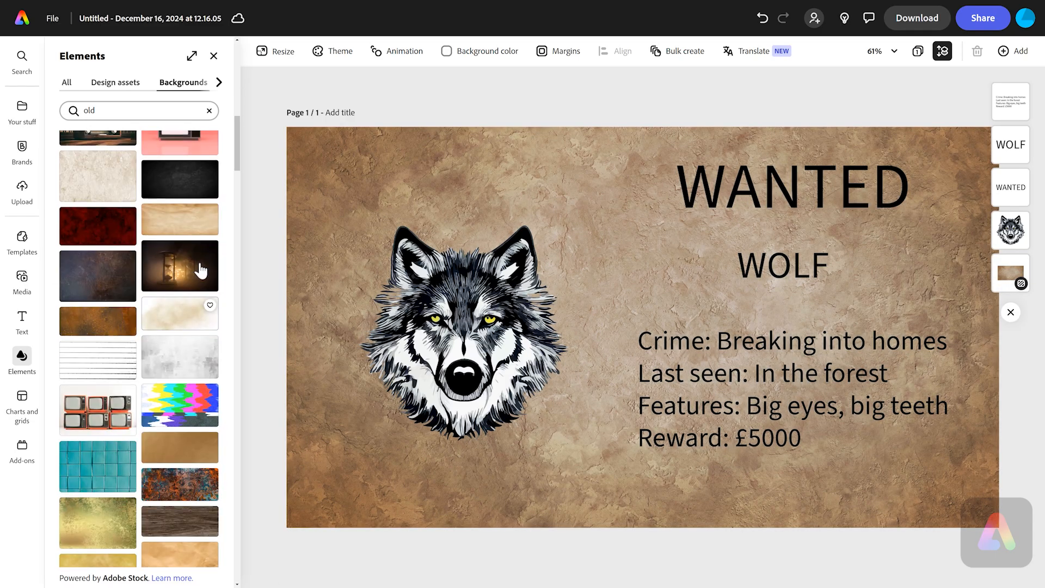
click(187, 221)
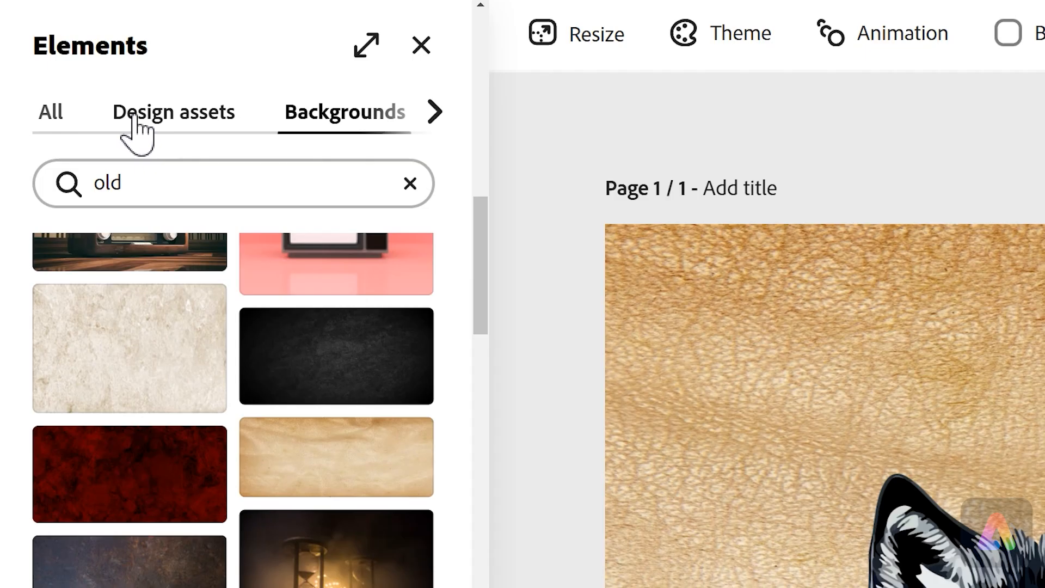
- Search the design assets for paw and add a black paw print to the page
click(124, 109)
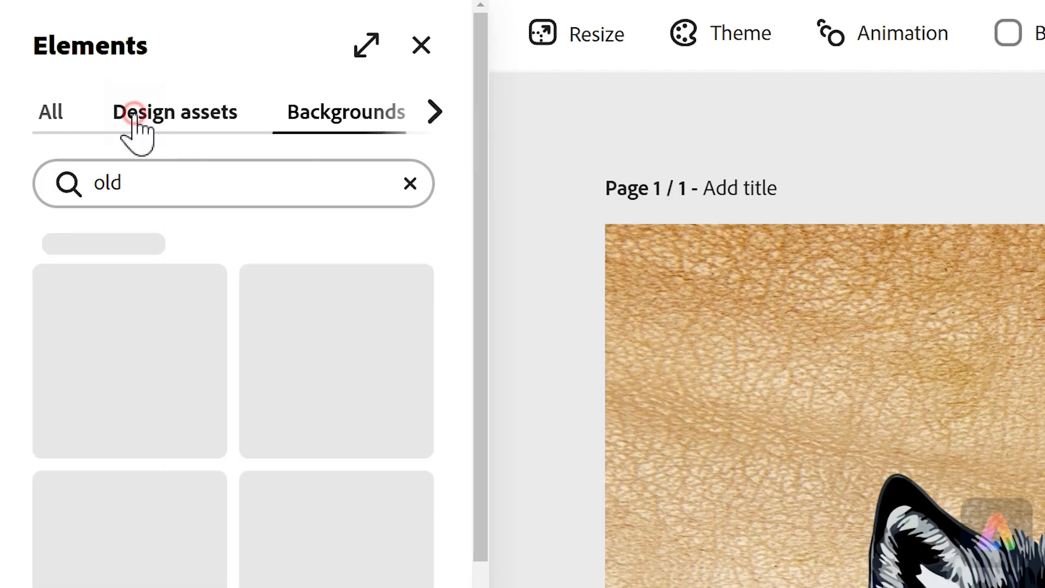
click(197, 180)
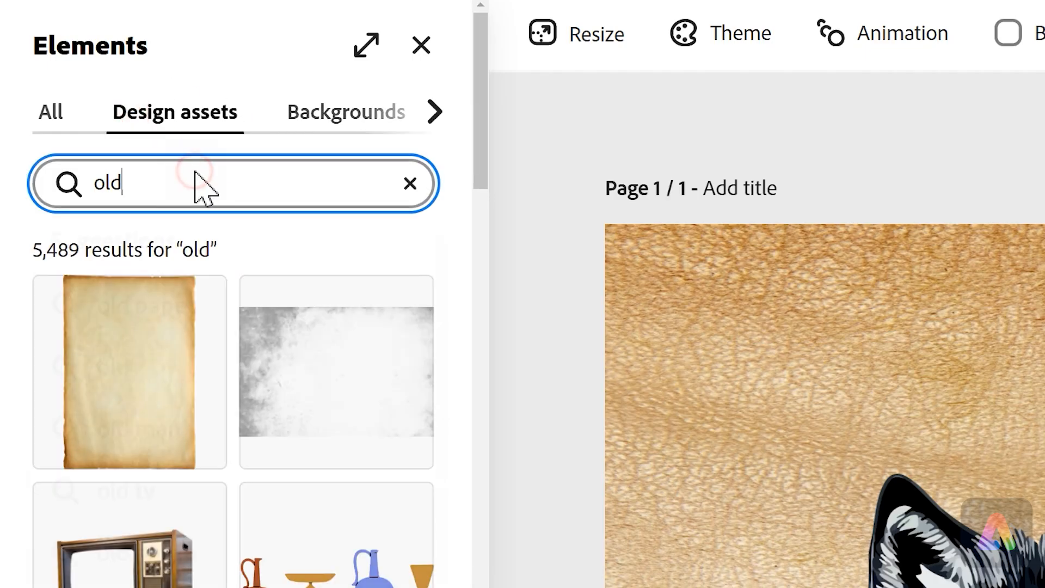
key(BackSpace)
key(BackSpace)
key(BackSpace)
text(paw)
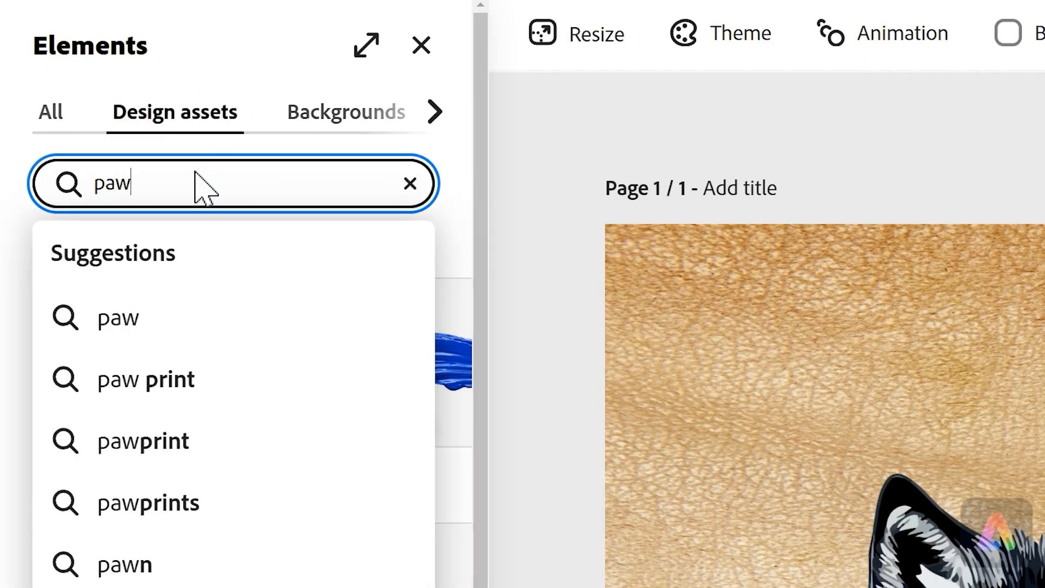
key(Return)
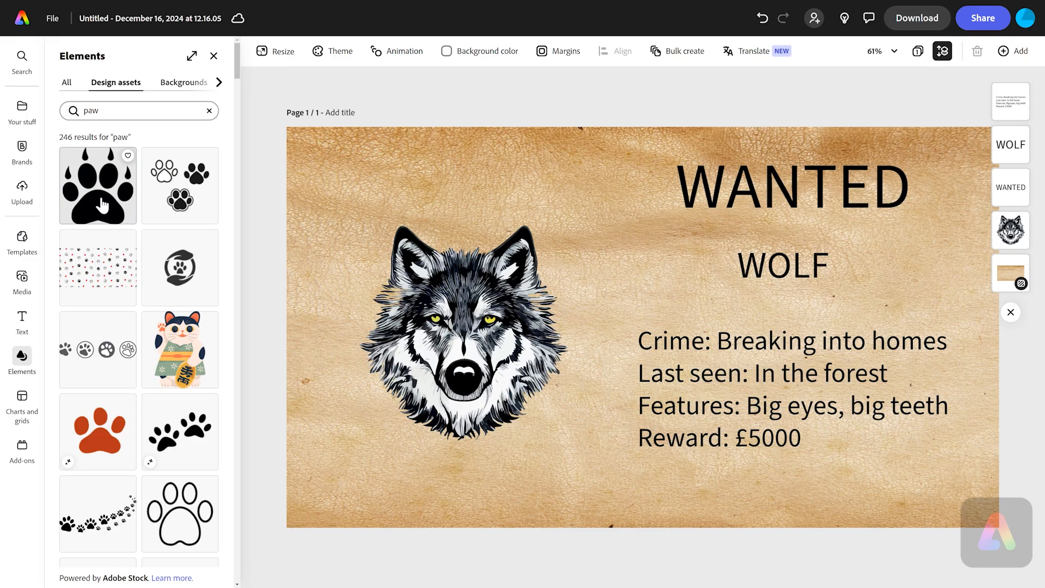
click(97, 197)
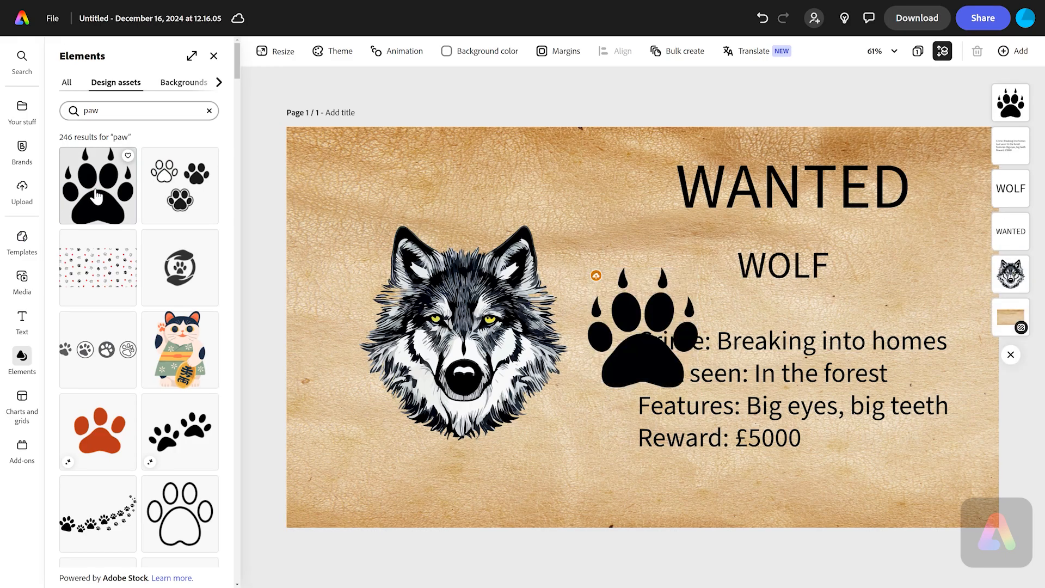
- Shrink the paw print and move it to the lower right corner of the poster
click(667, 348)
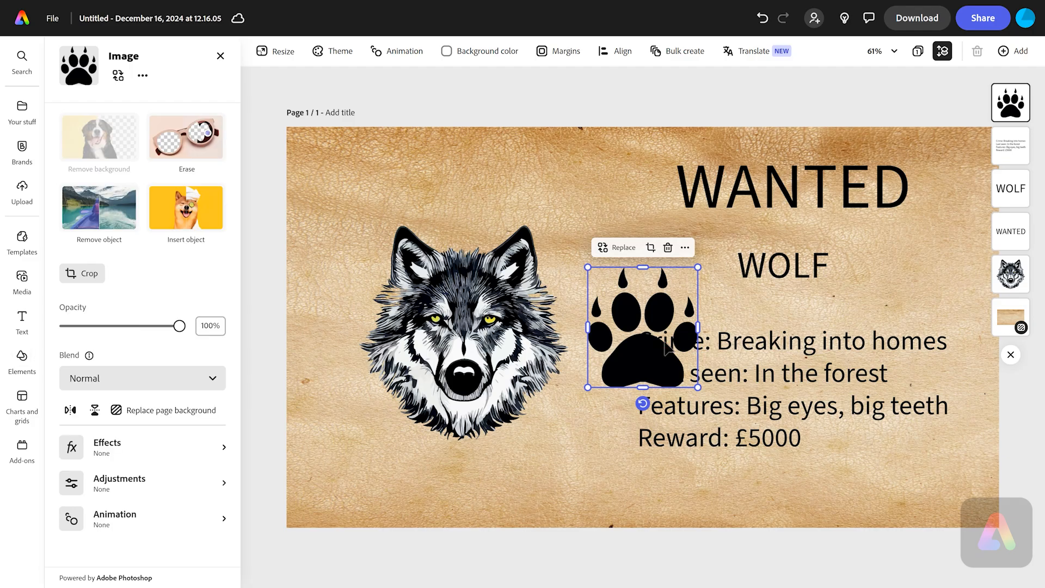
drag(700, 268, 918, 479)
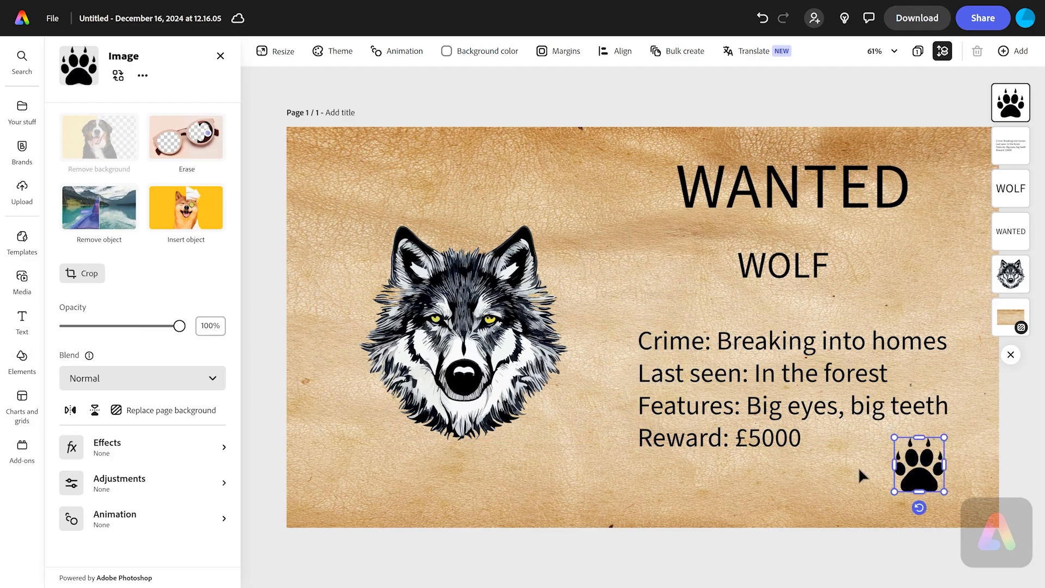
click(841, 476)
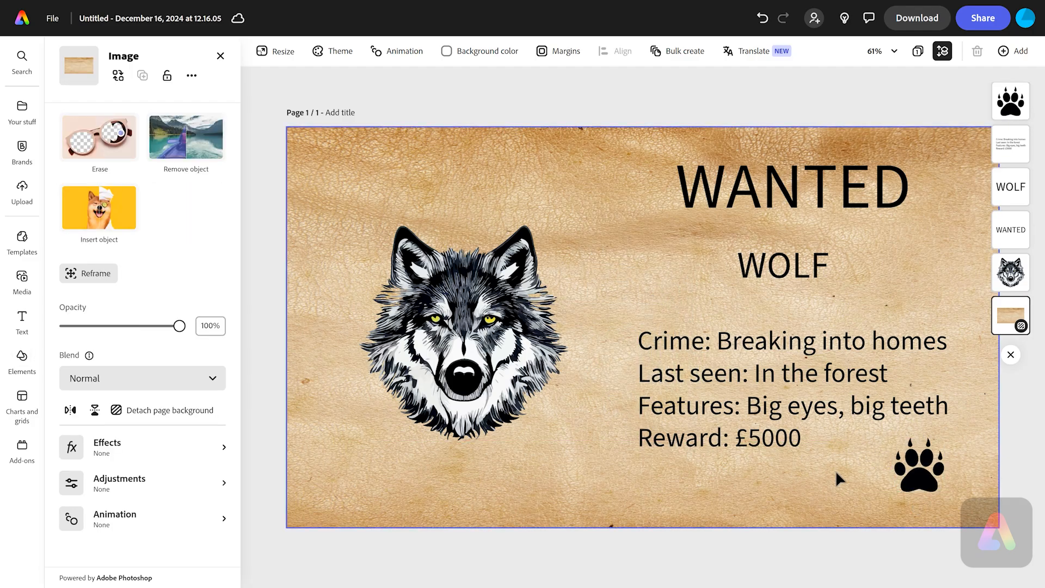
- Search the design assets for stamp and add a round black grunge stamp to the page
click(22, 359)
triple_click(64, 111)
text(stamp)
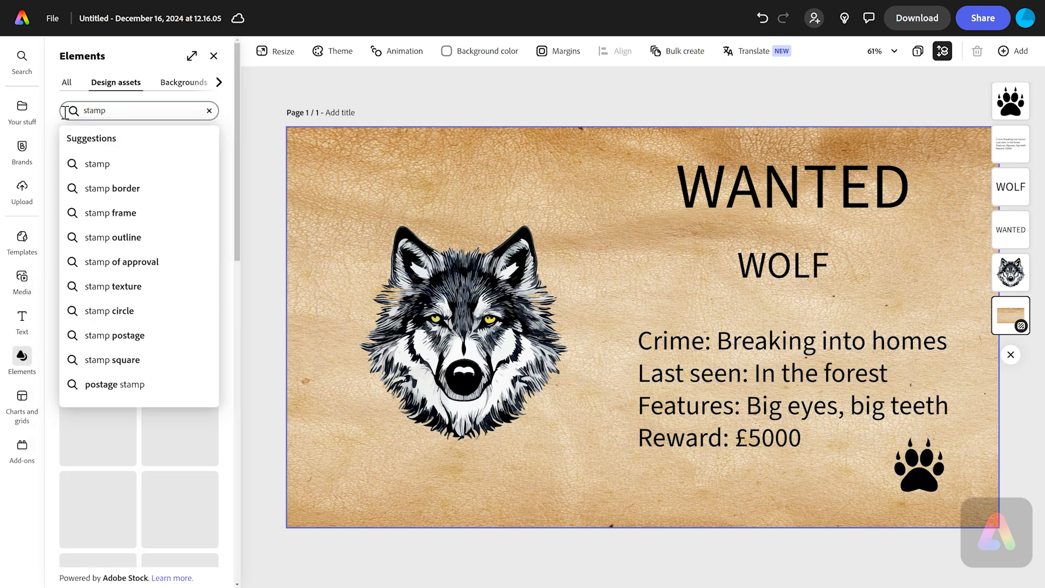
key(Return)
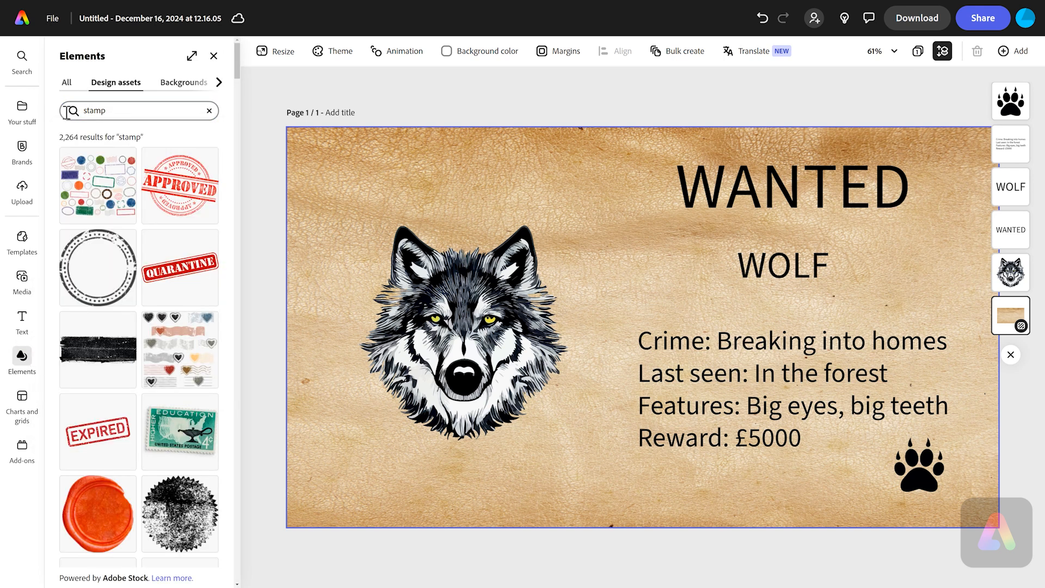
scroll(183, 305, down, 10)
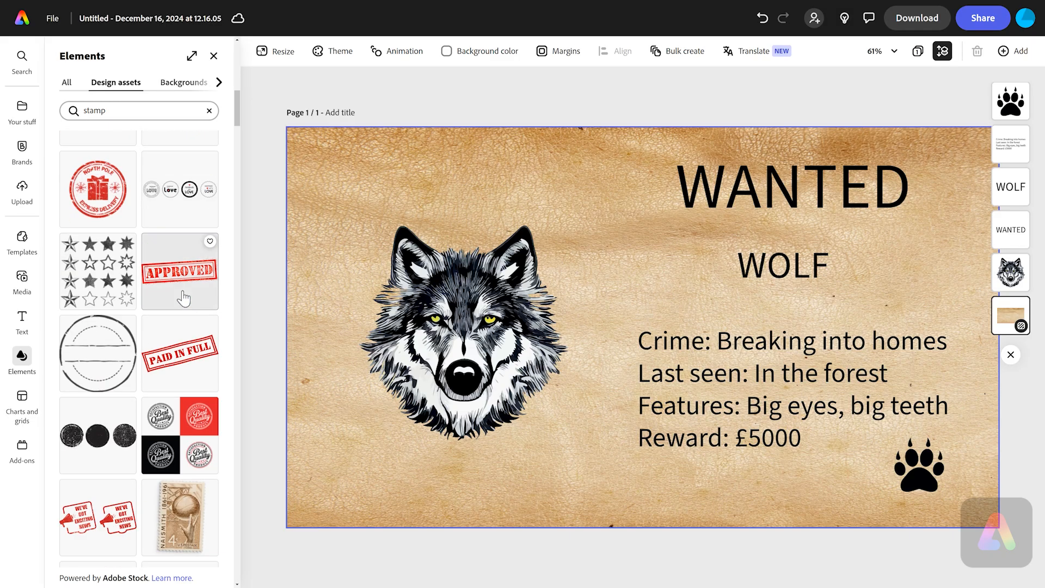
scroll(183, 298, down, 20)
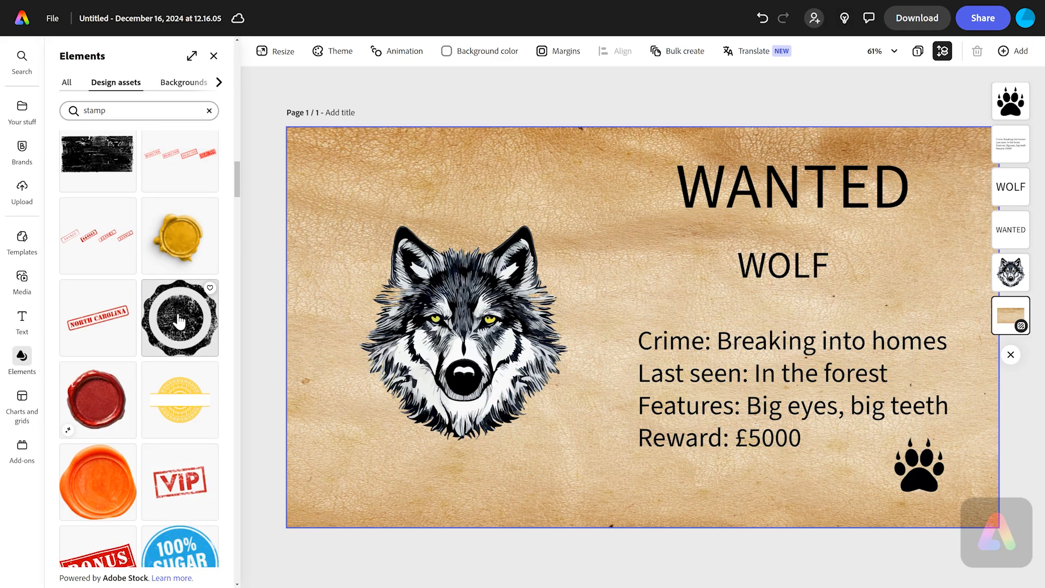
click(179, 321)
- Shrink the stamp and place it in the lower left corner of the poster
click(681, 327)
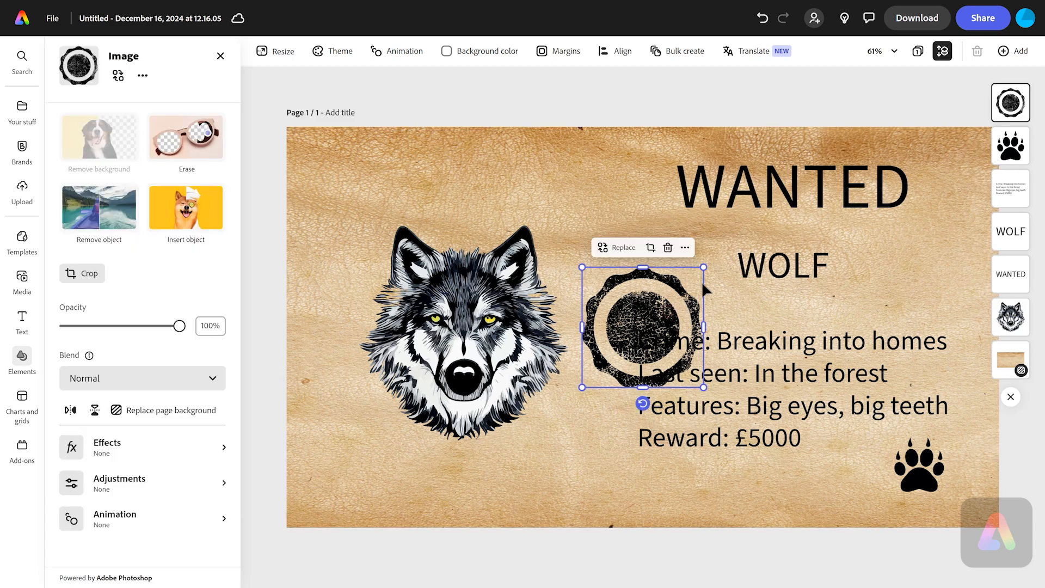
drag(704, 267, 290, 507)
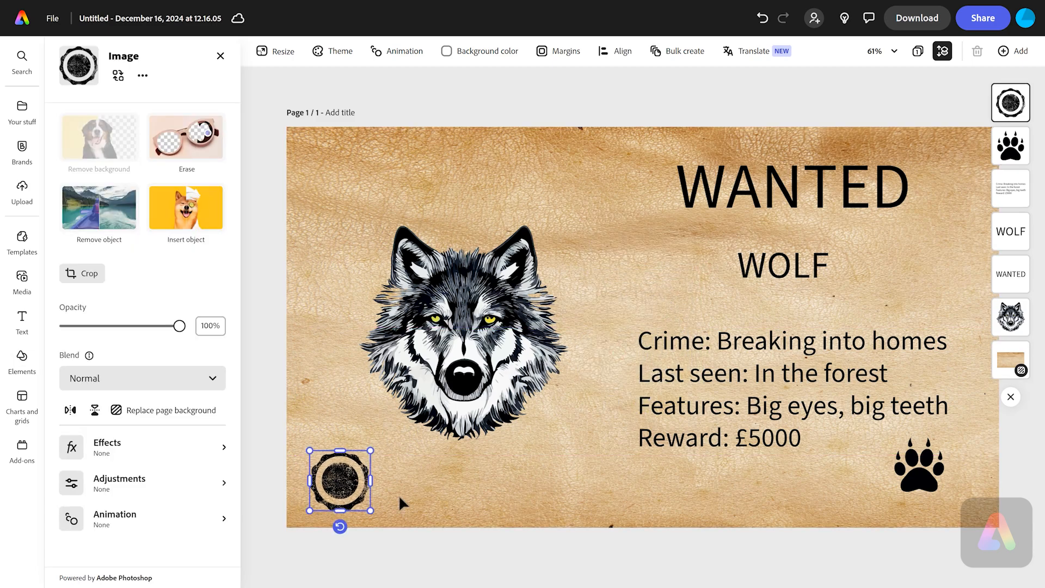
click(476, 508)
click(618, 107)
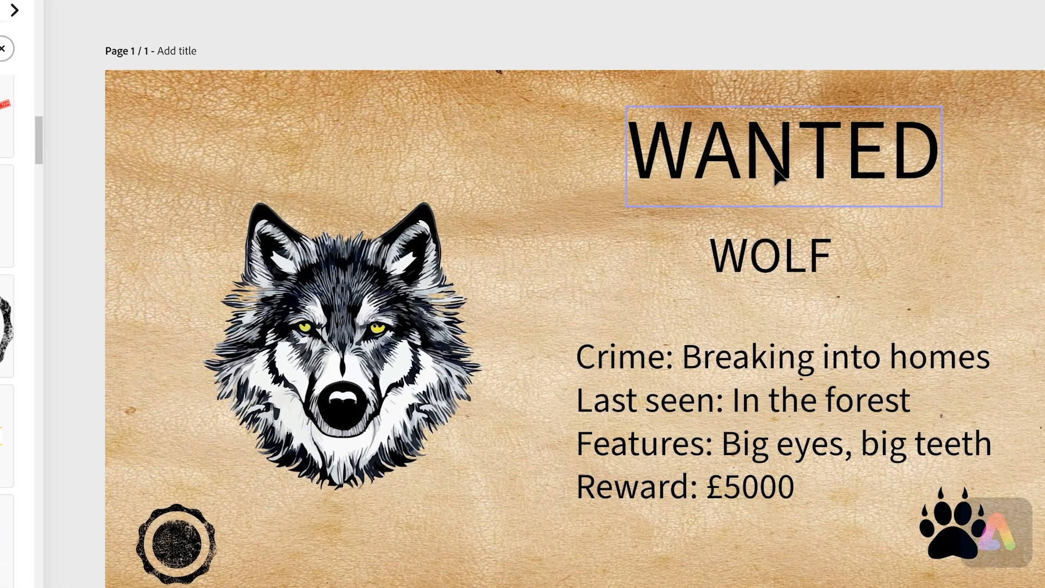
- Change the WANTED heading's font to Black Han Sans
click(779, 173)
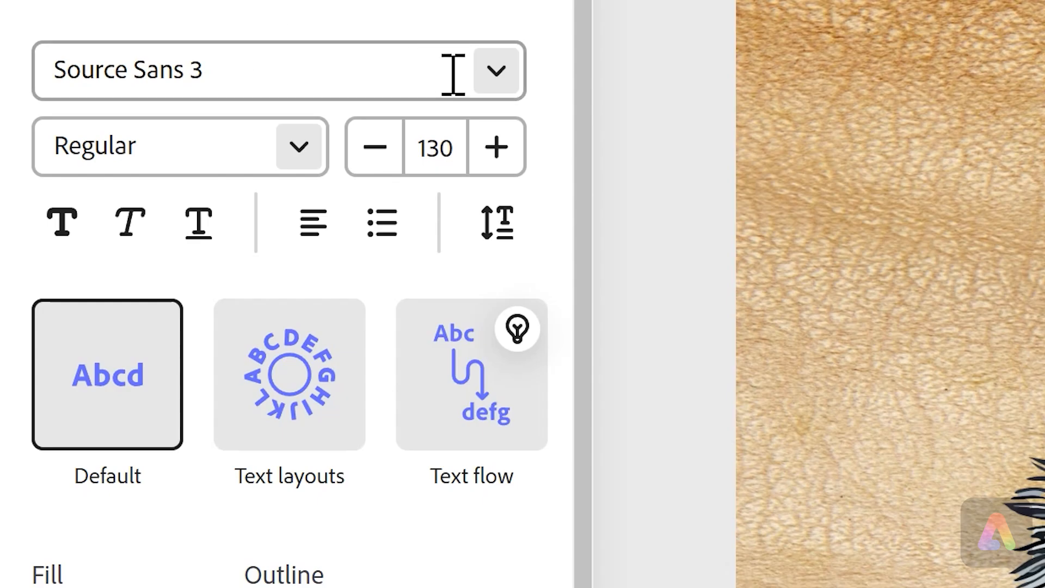
click(494, 74)
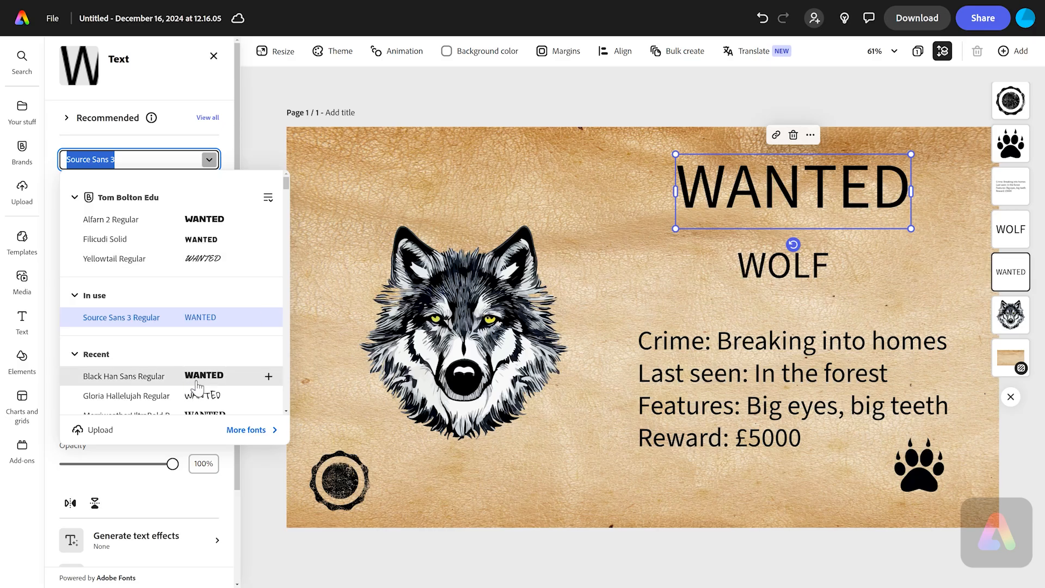
click(200, 383)
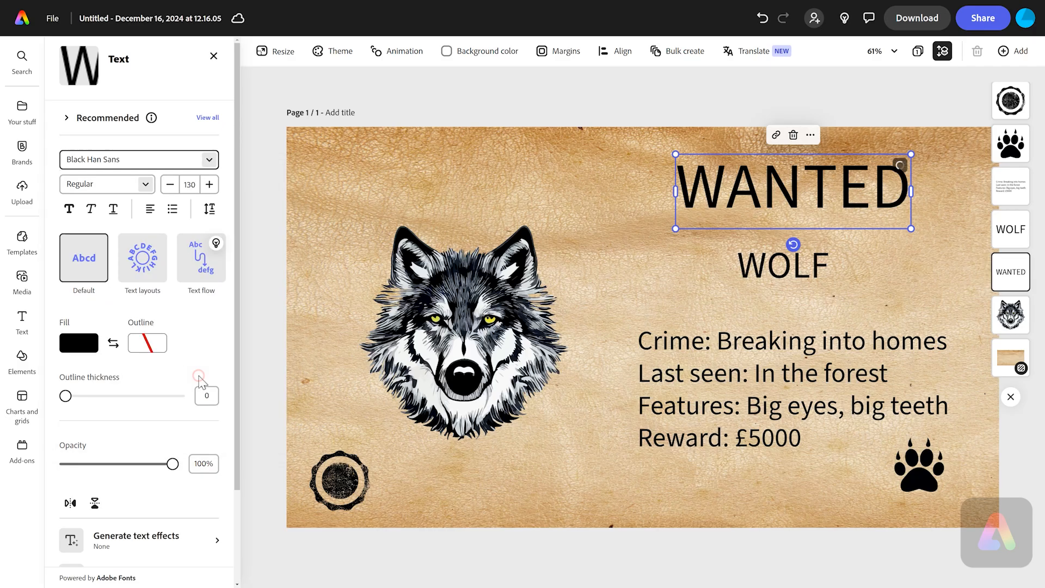
- Nudge the WANTED heading slightly left to realign it on the page
click(733, 109)
drag(829, 185, 806, 190)
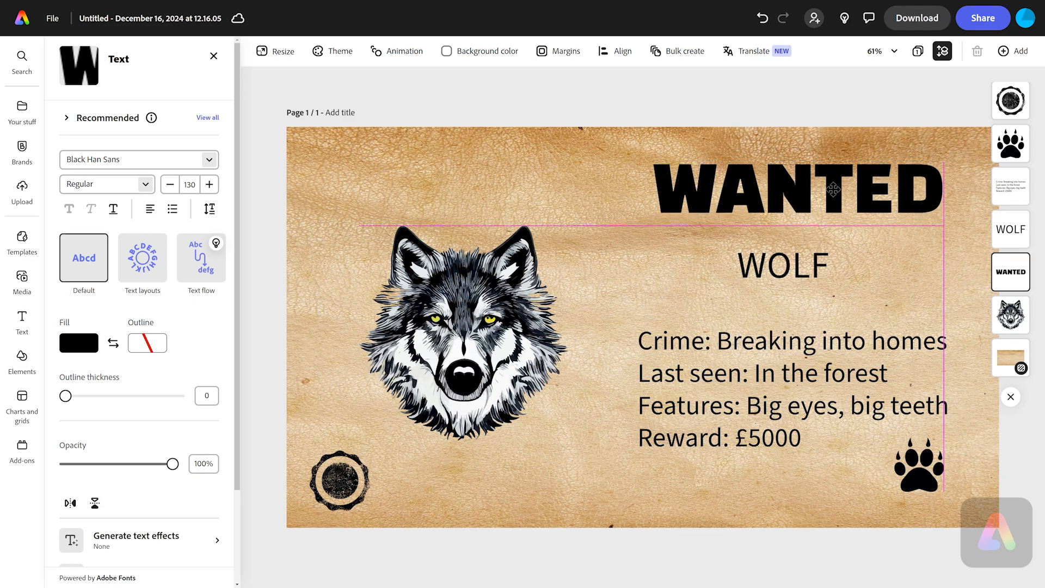
click(806, 101)
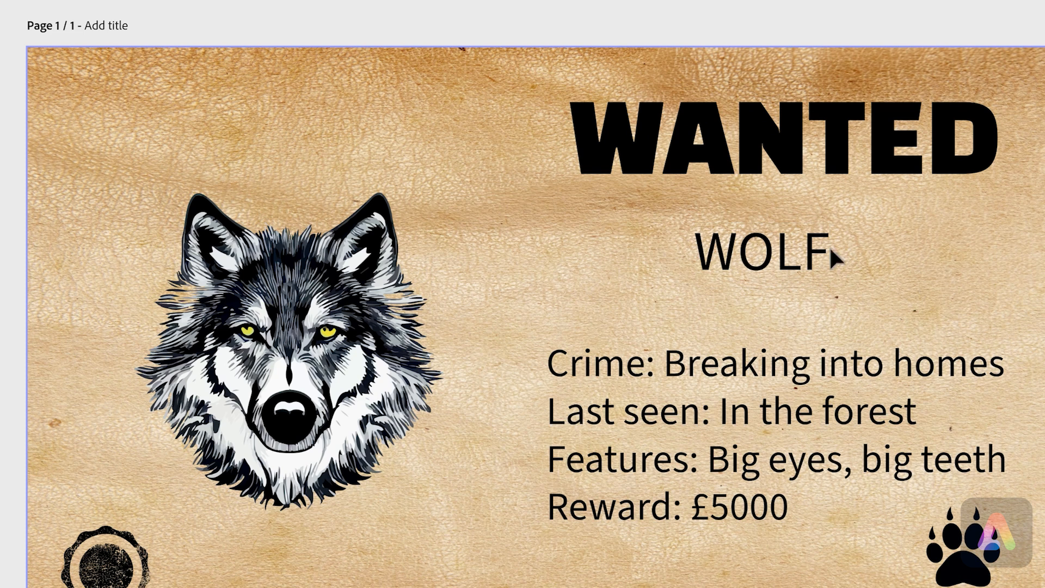
- Change the WOLF text to a handwritten marker-style font
click(786, 272)
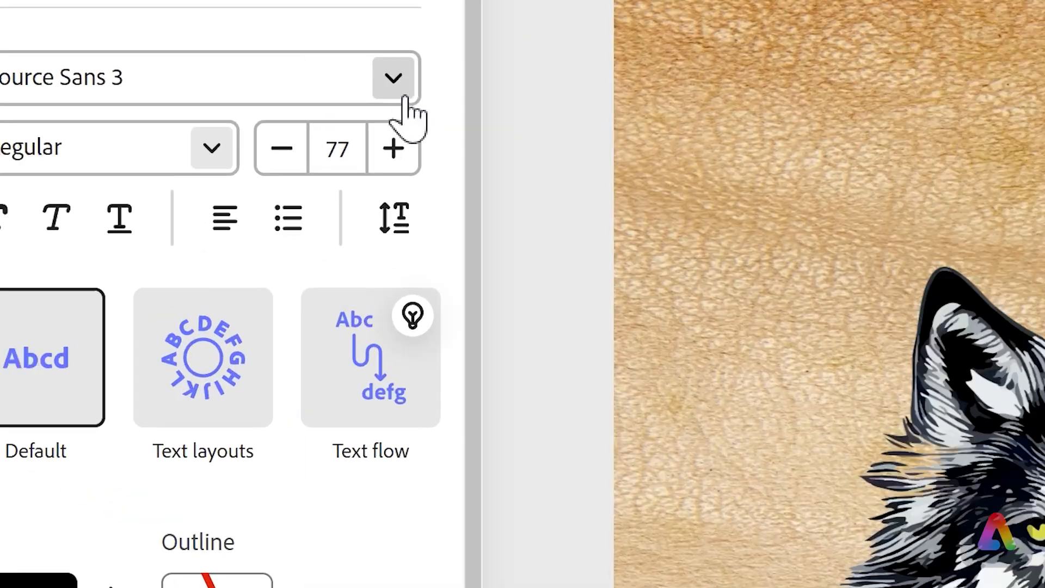
click(400, 89)
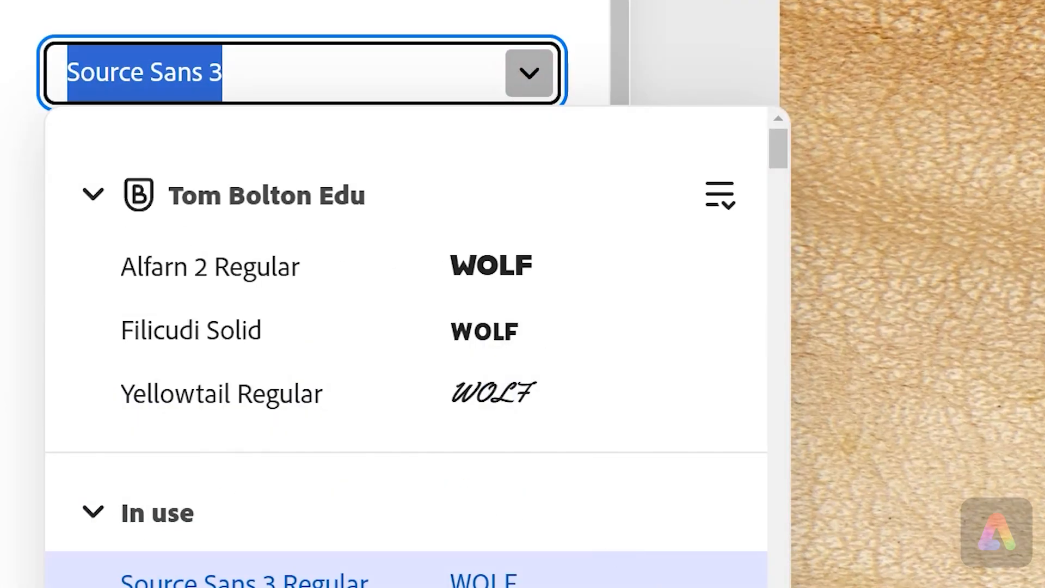
scroll(548, 446, down, 6)
click(548, 446)
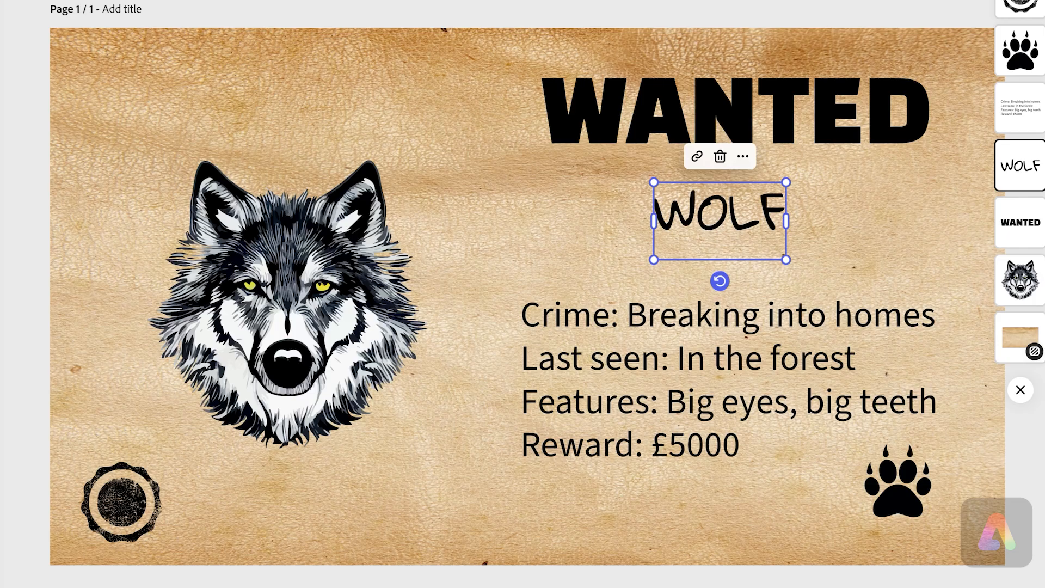
click(857, 5)
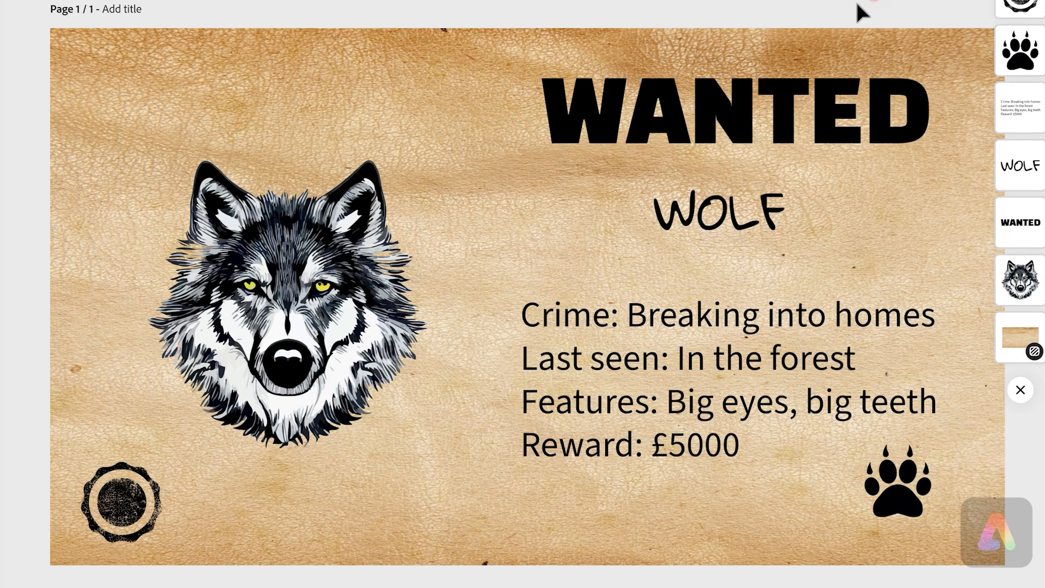
click(665, 400)
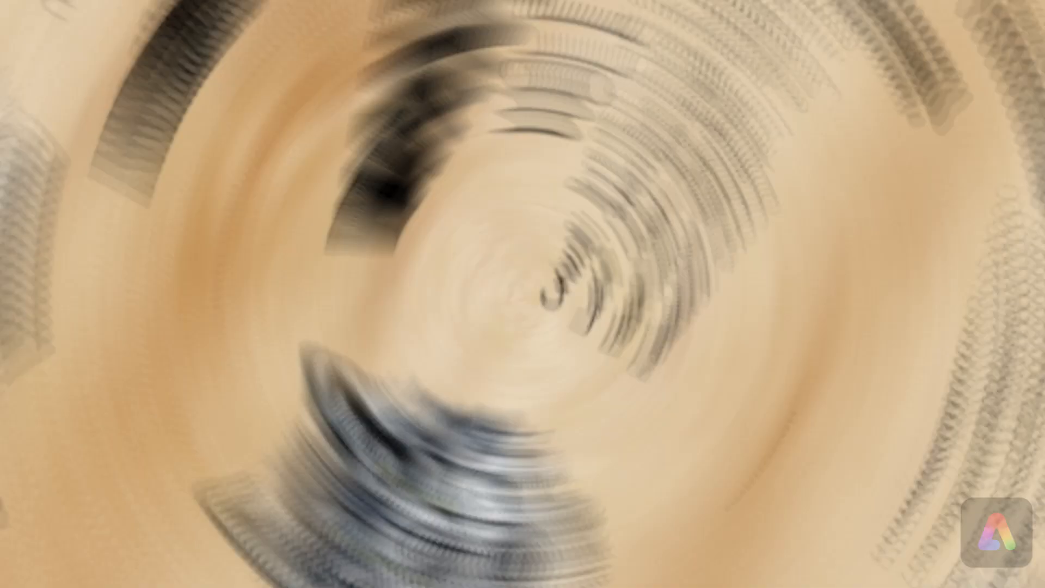